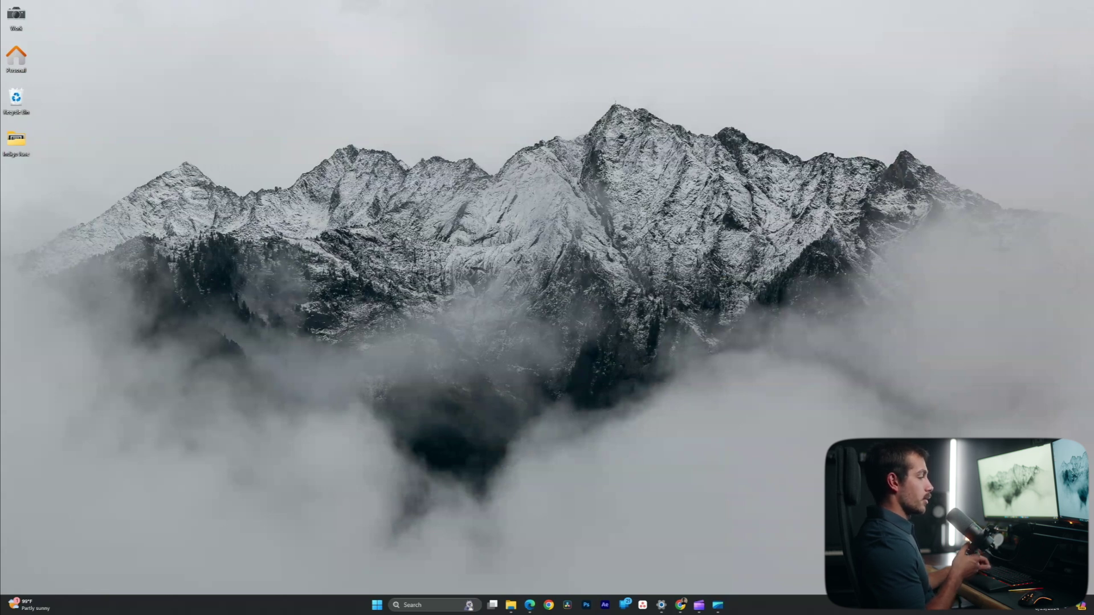
Search Start for 'outlook' and bring up the Edge page introducing the new Outlook for Windows.
key("super")
type("outlook")
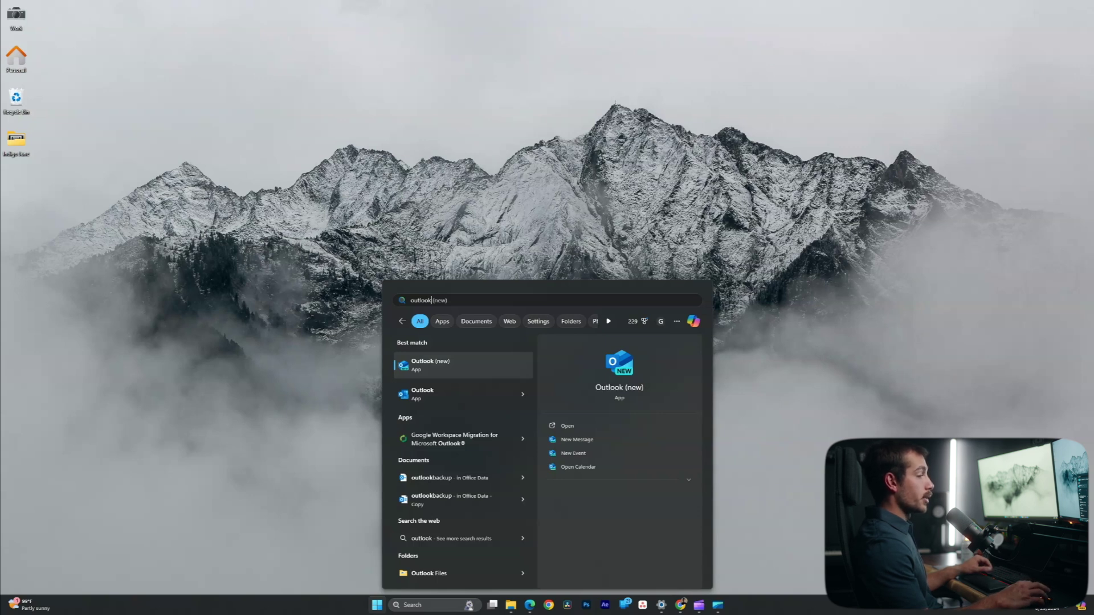
mouse_move(529, 605)
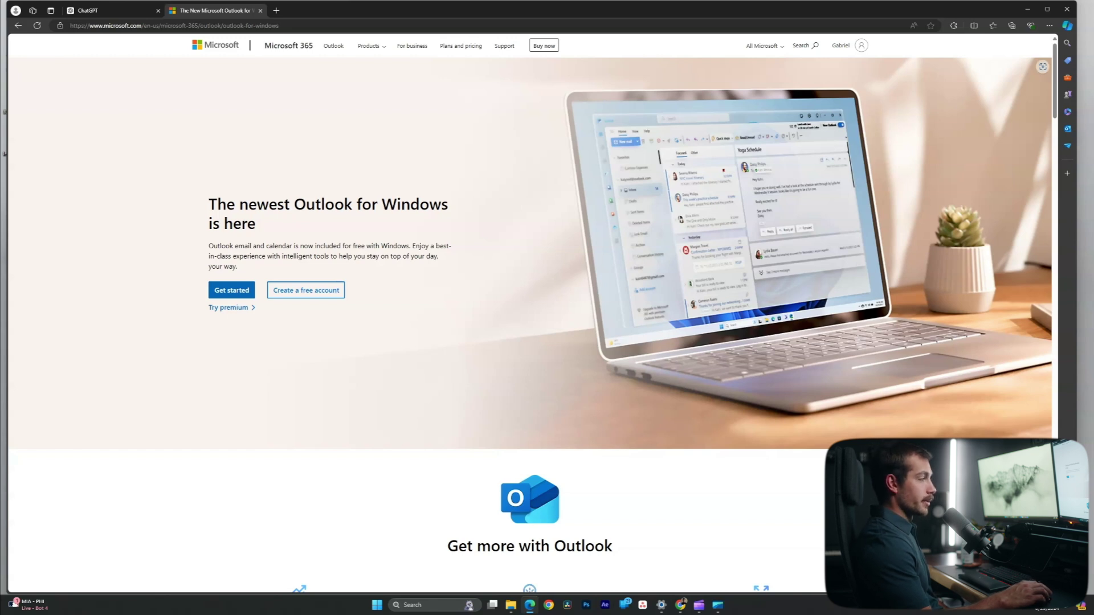
Scroll through the Outlook for Windows Store listing, then close the Store with Alt+F4.
scroll(533, 313, "down", 3)
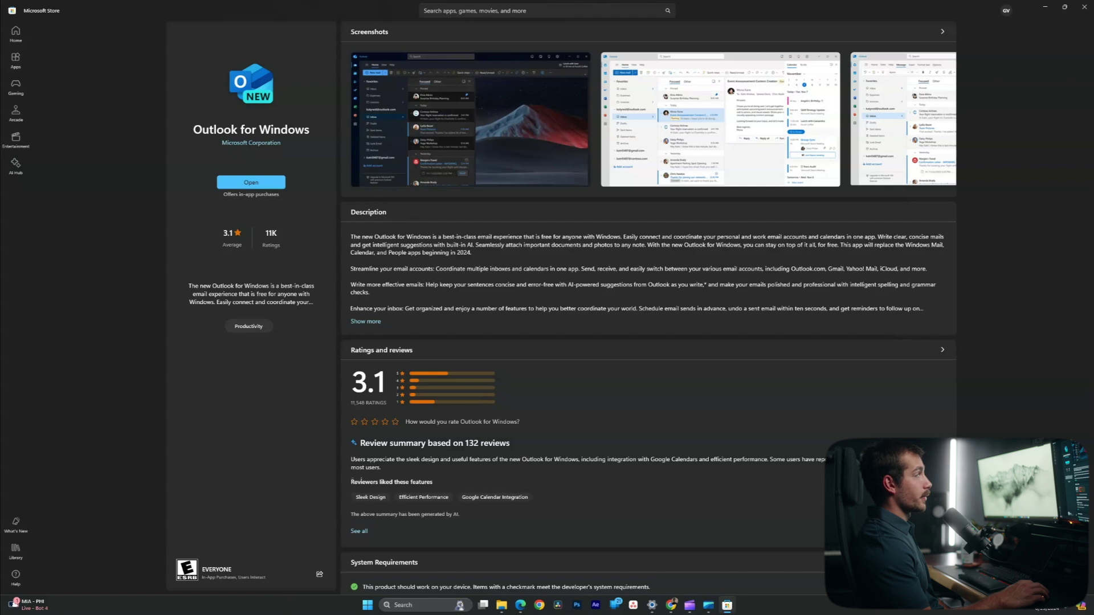
key("alt+F4")
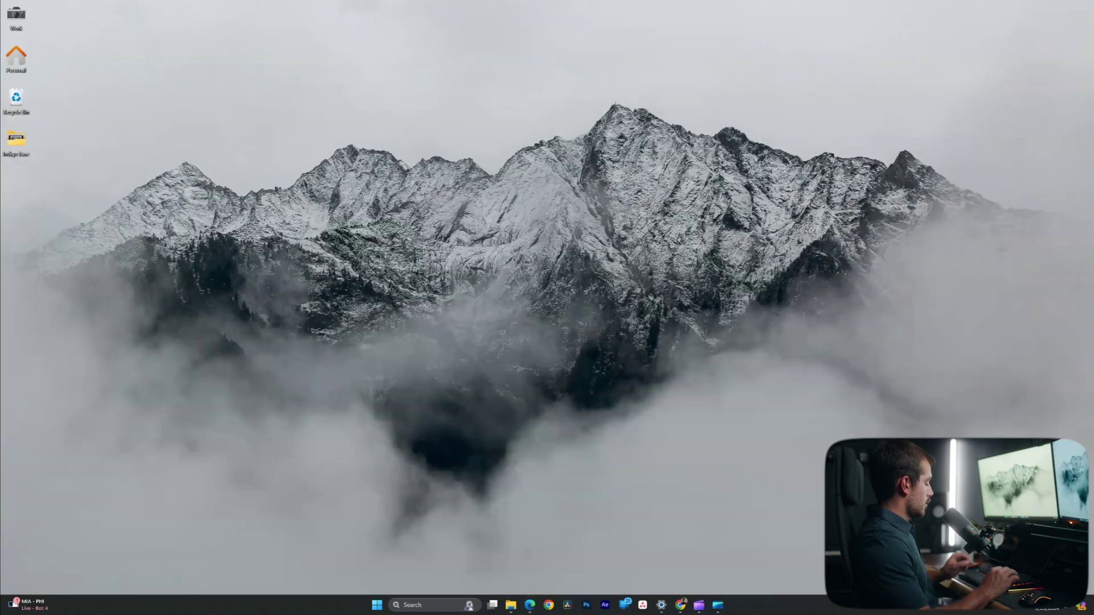
Launch Outlook (new) from a Start search for 'o'.
key("super")
type("out")
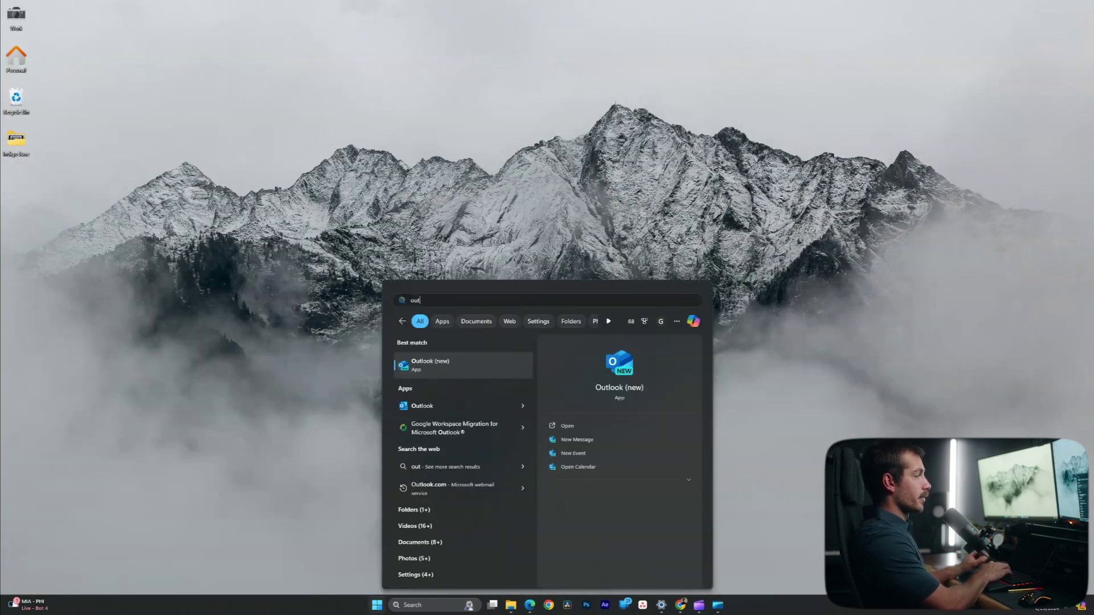
key("Return")
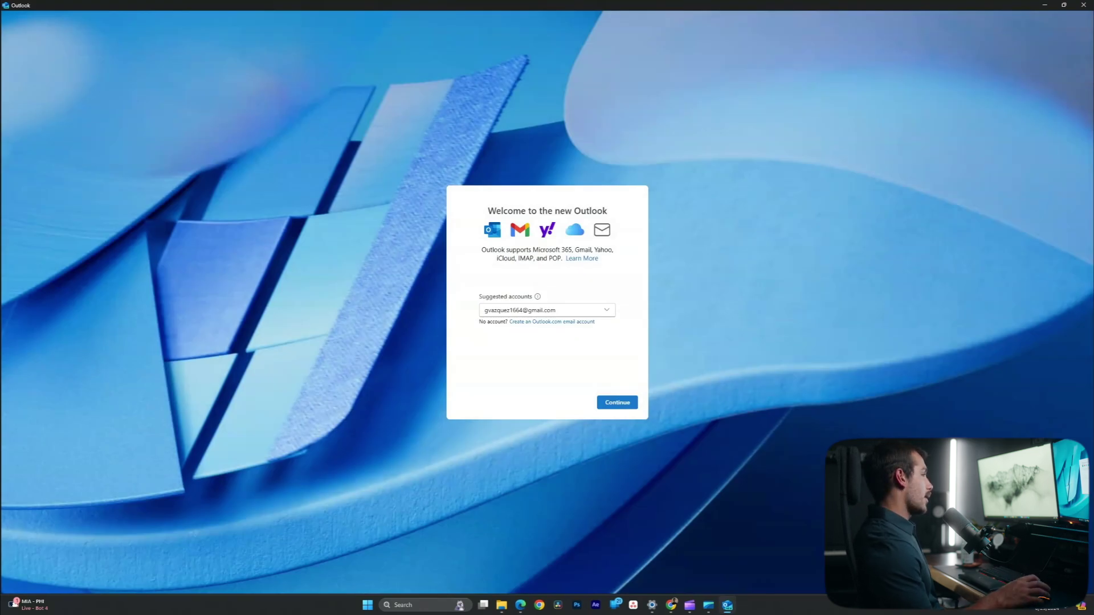
Replace the suggested address with the new account's email and continue to Google sign-in.
left_click_drag(555, 309, 493, 309)
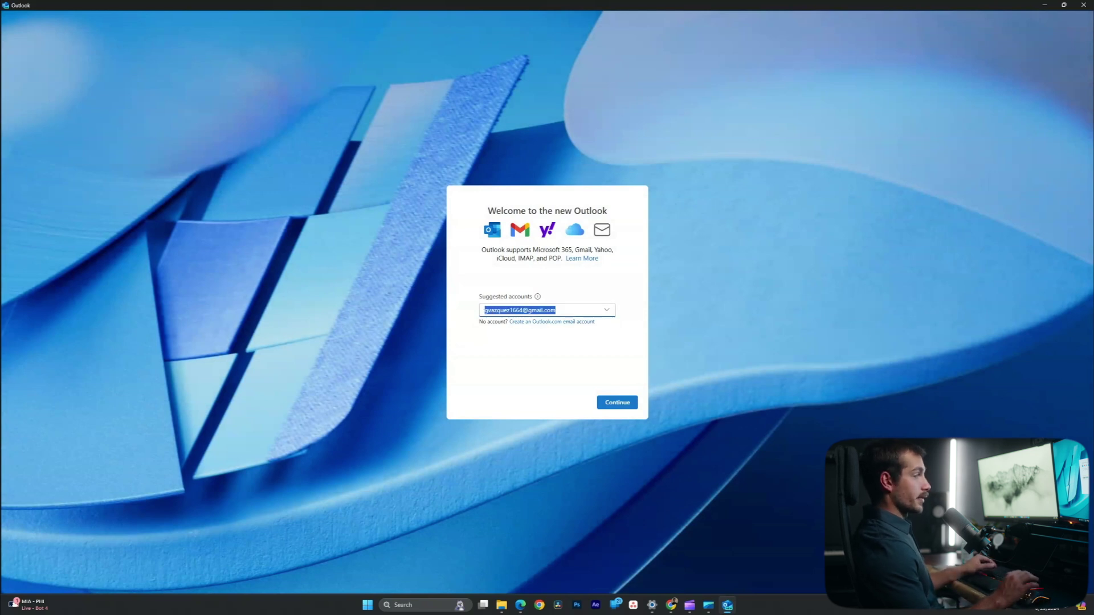
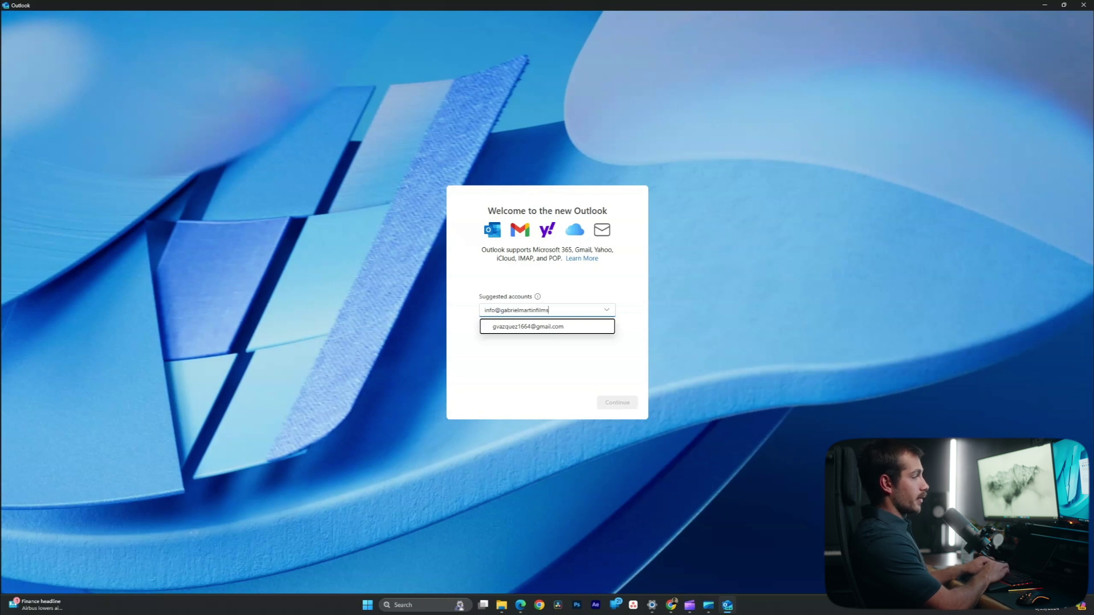
key("Return")
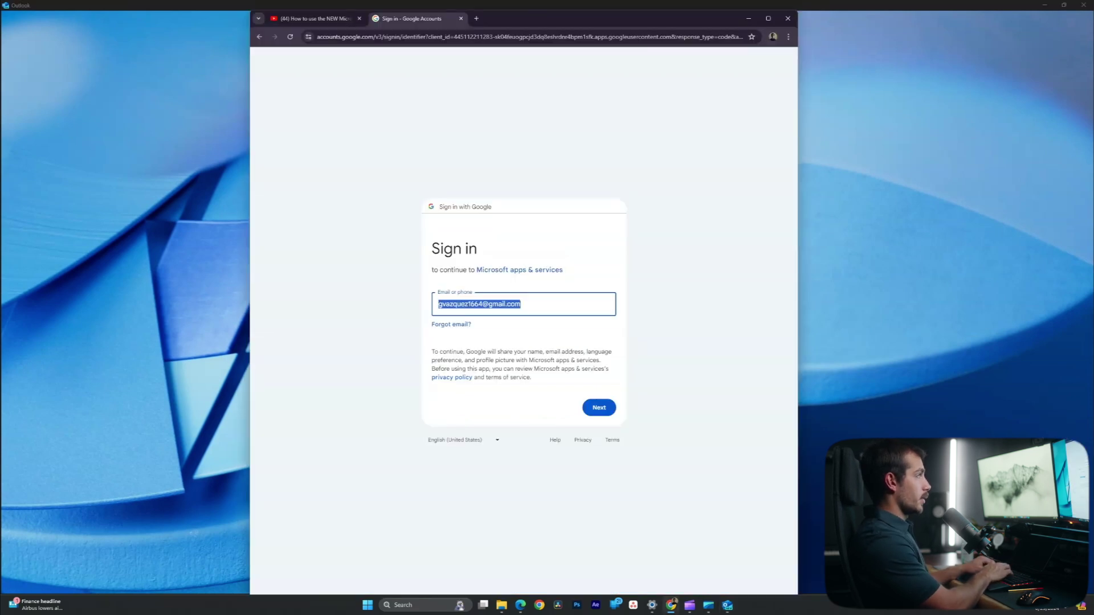
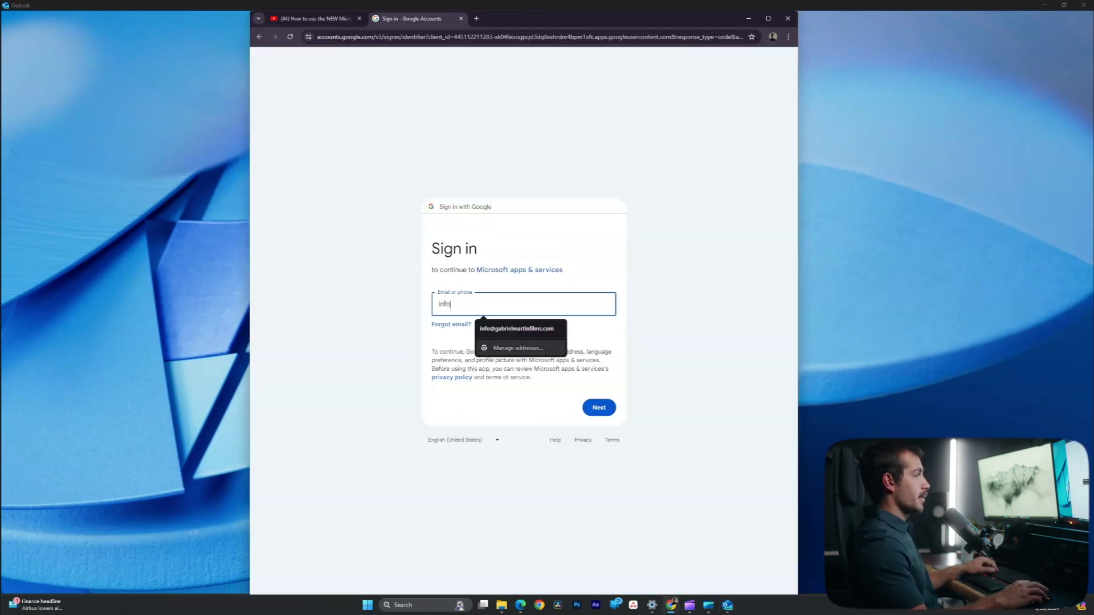
Sign in with the autofilled Google account email and allow Microsoft apps & services access.
key("Down")
key("Return")
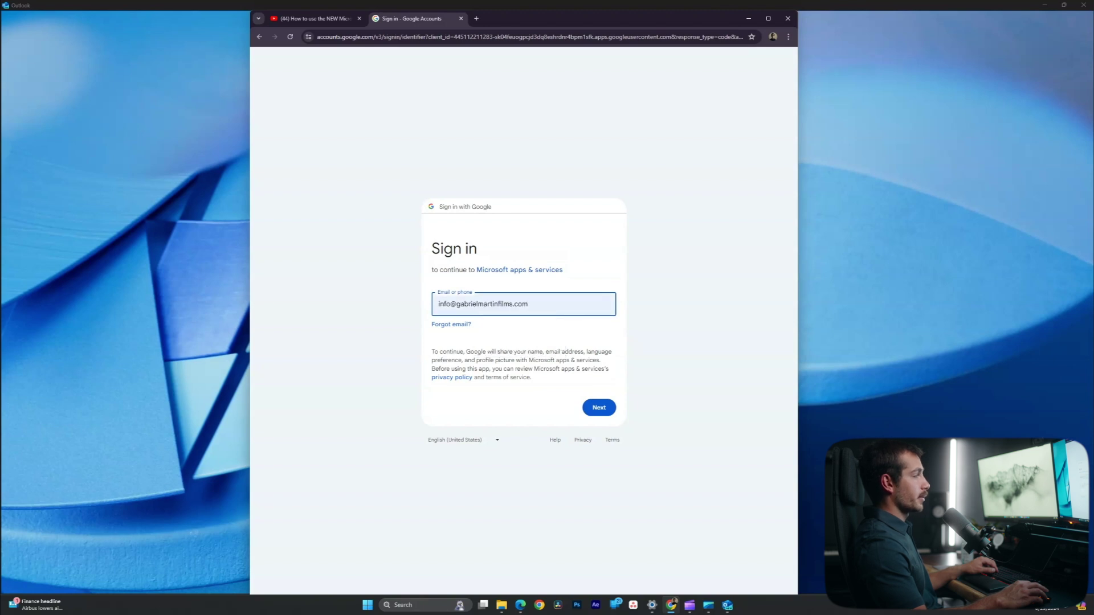
key("Return")
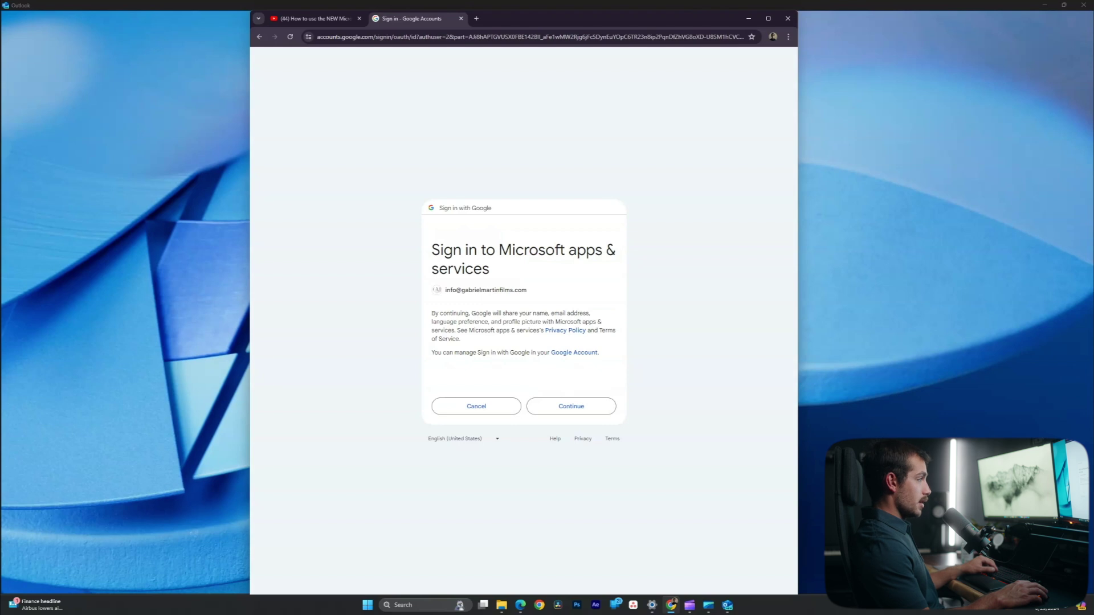
key("Return")
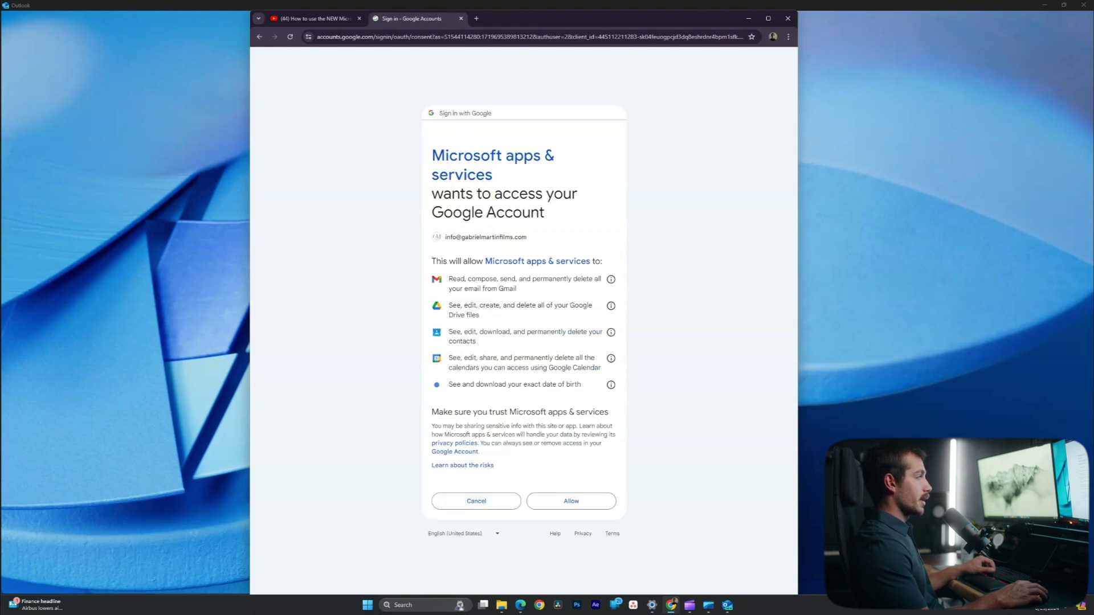
key("Return")
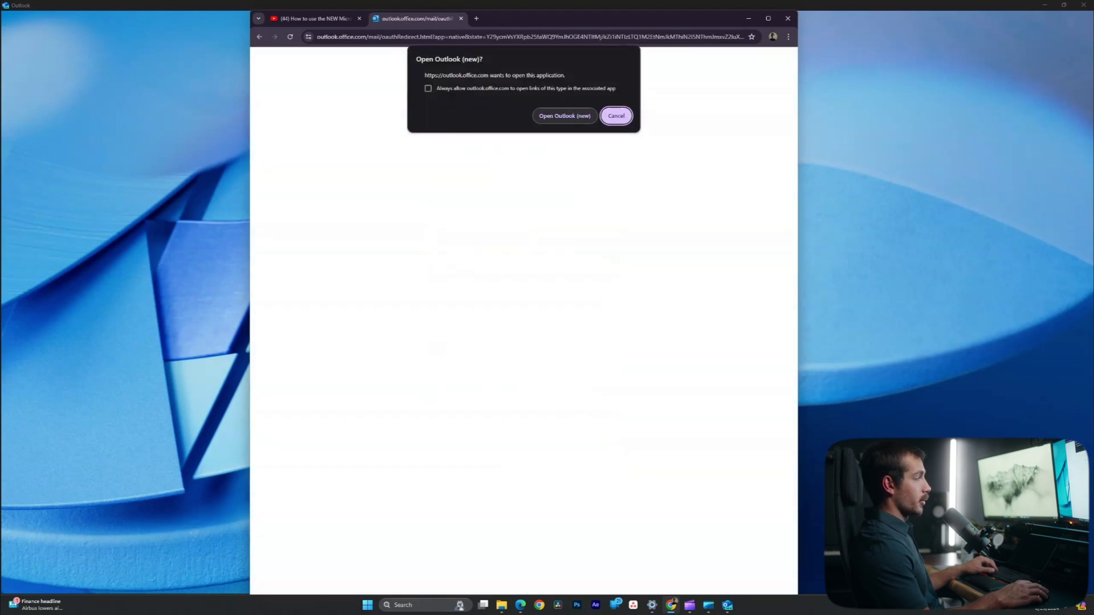
Open Outlook (new) from the redirect, decline optional data, accept the notices, and open the Inbox.
key("Return")
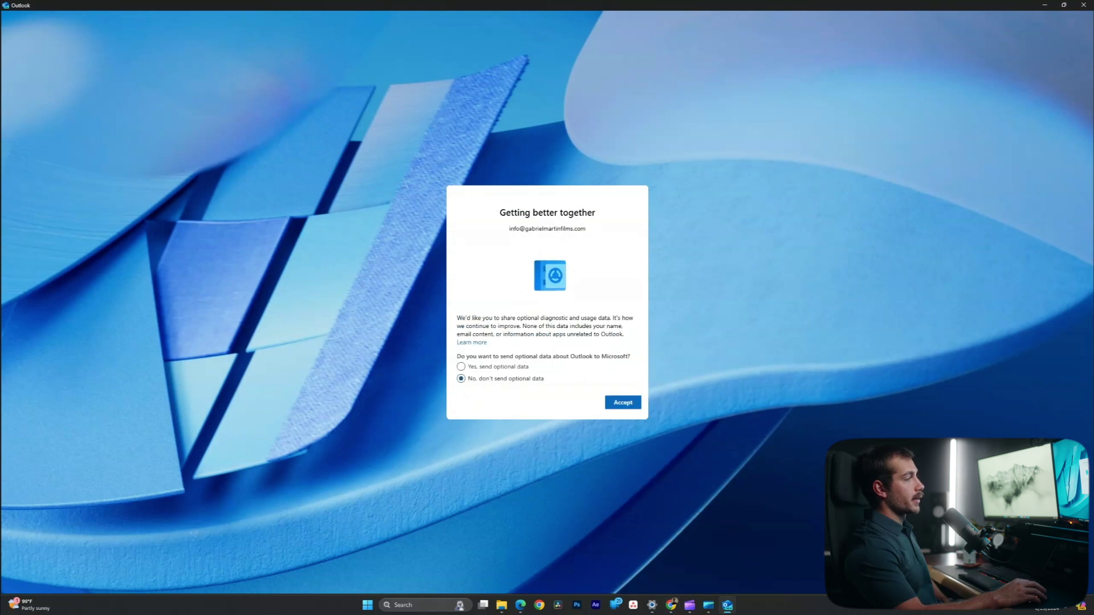
key("Return")
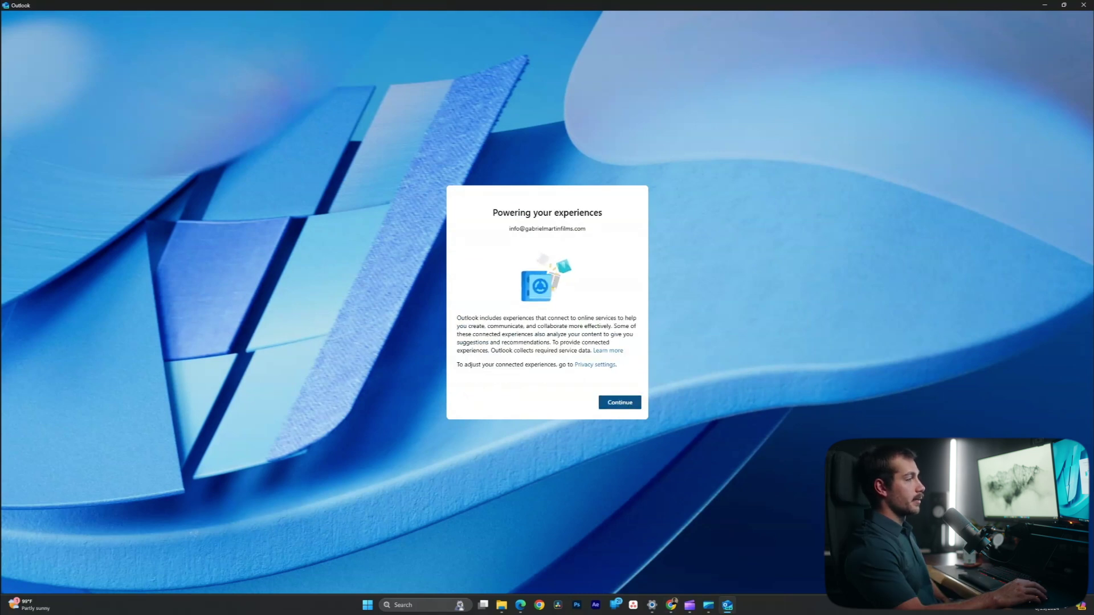
key("Return")
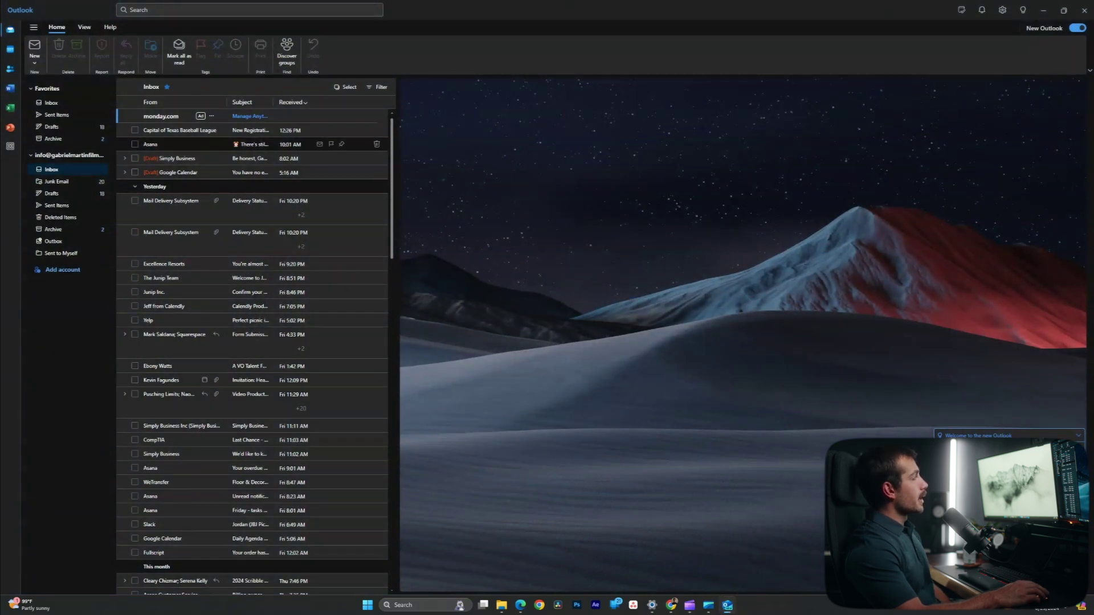
left_click(51, 103)
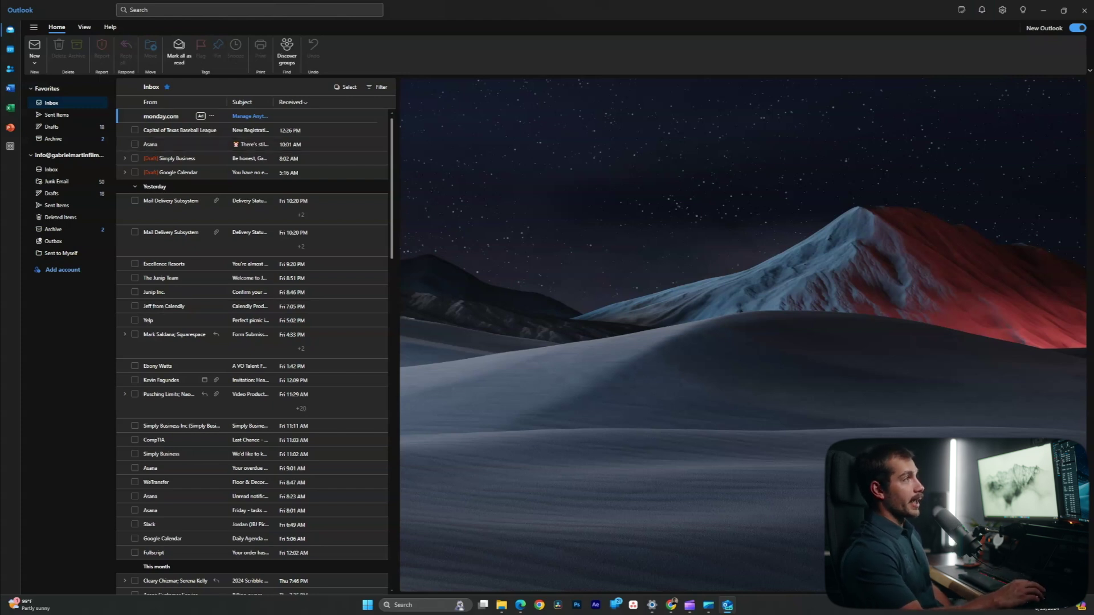
Look through the Tips, Settings and Notifications panes, then open and close the My Day calendar.
left_click(1022, 10)
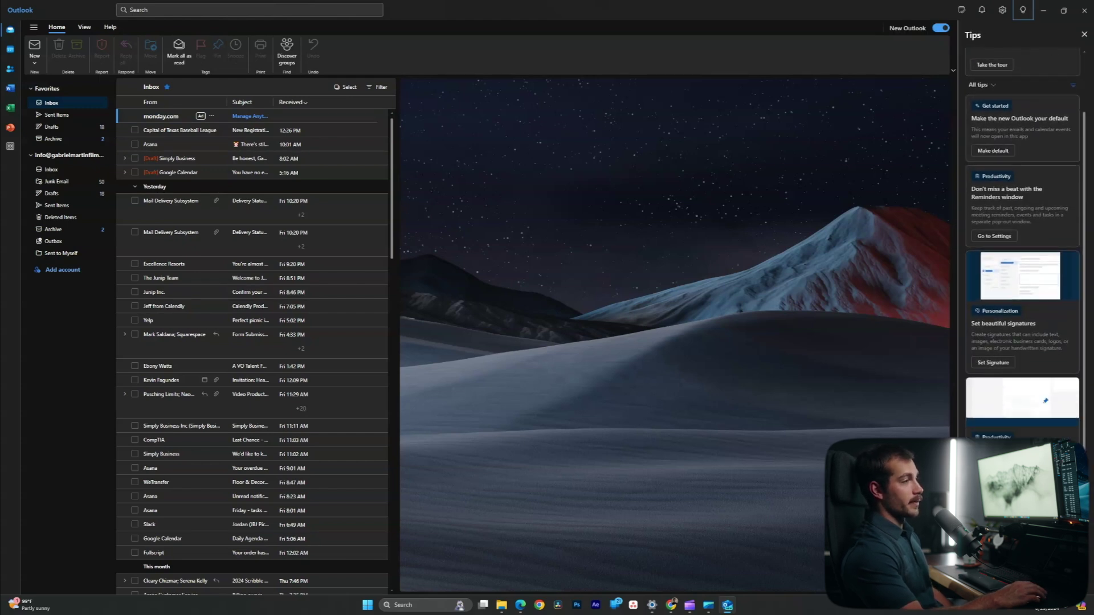
left_click(1002, 9)
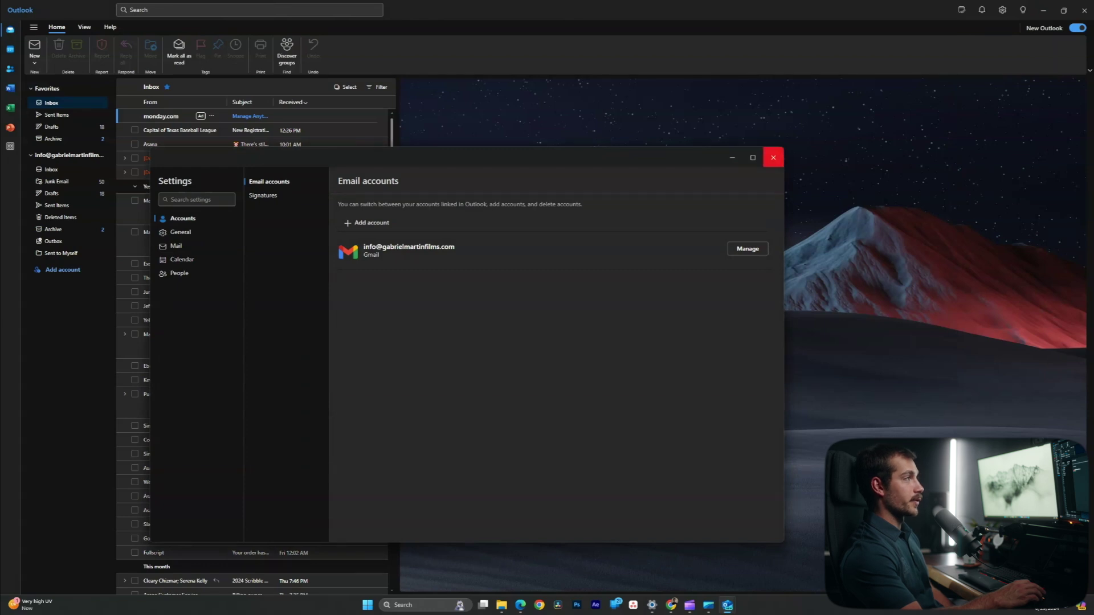
left_click(773, 157)
left_click(981, 9)
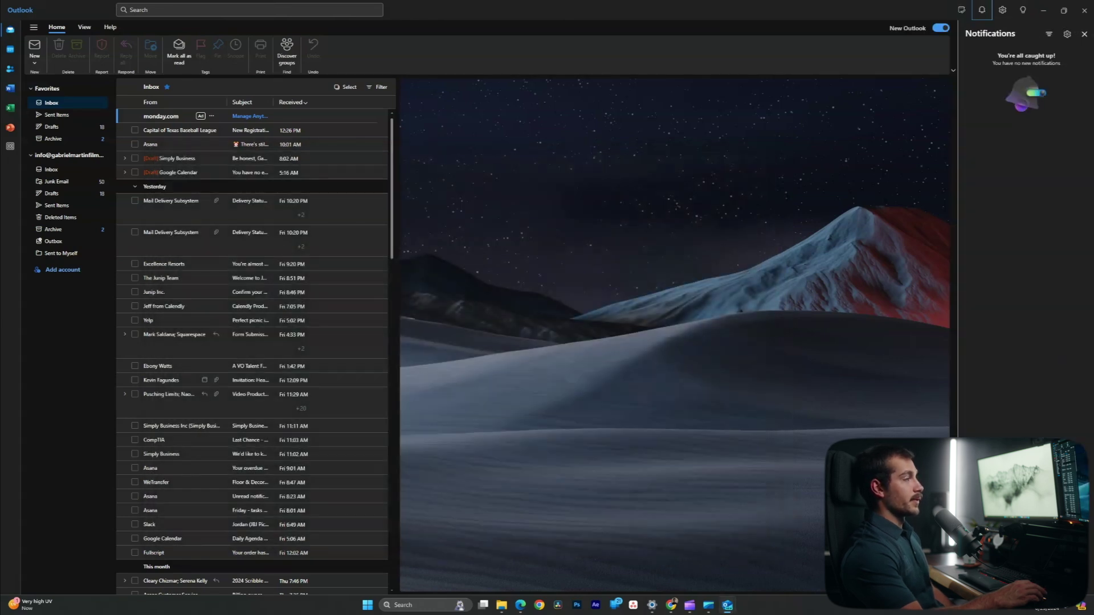
left_click(1084, 33)
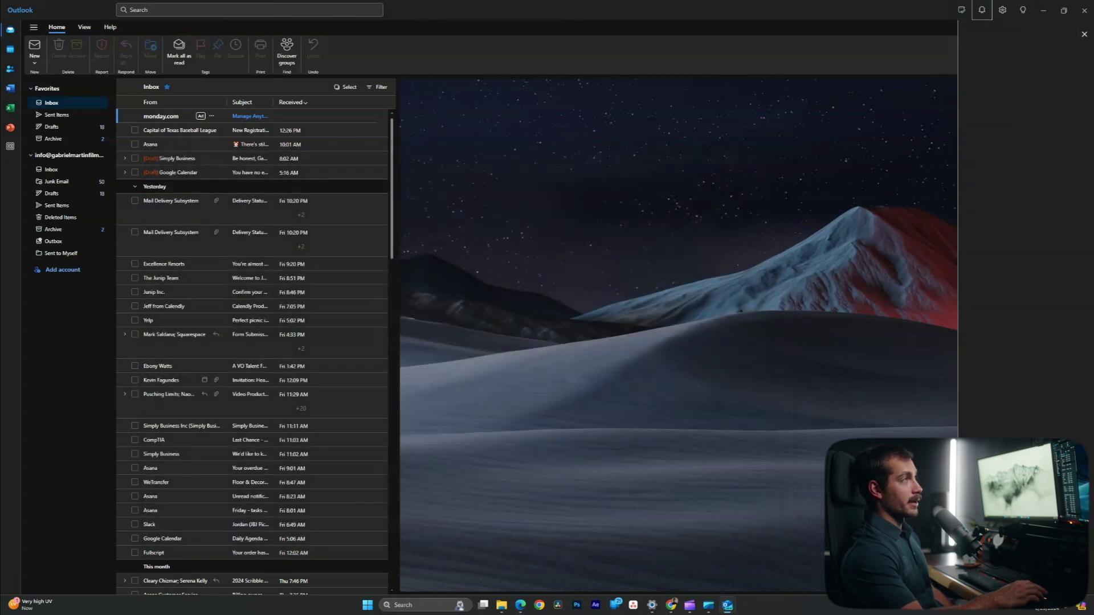
left_click(961, 9)
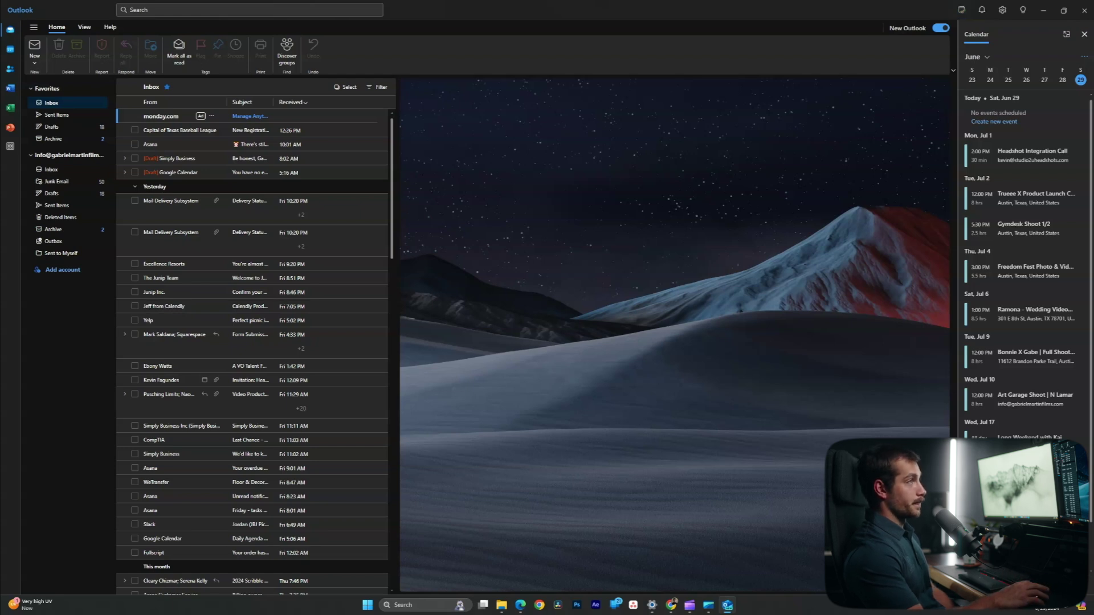
left_click(961, 10)
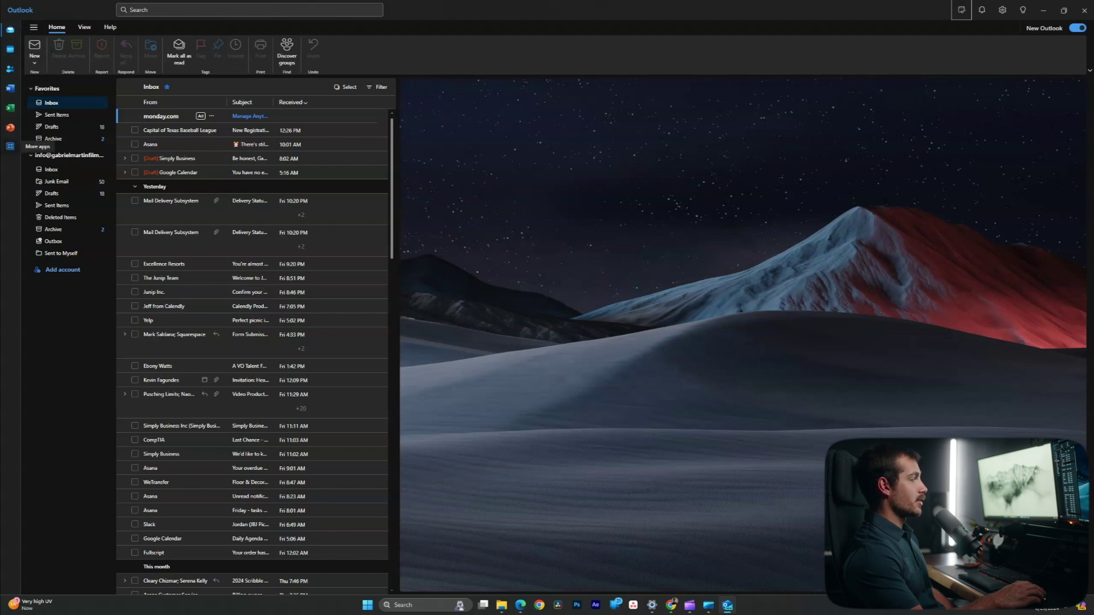
Open the More apps finder twice, dismissing it with Esc each time.
left_click(10, 146)
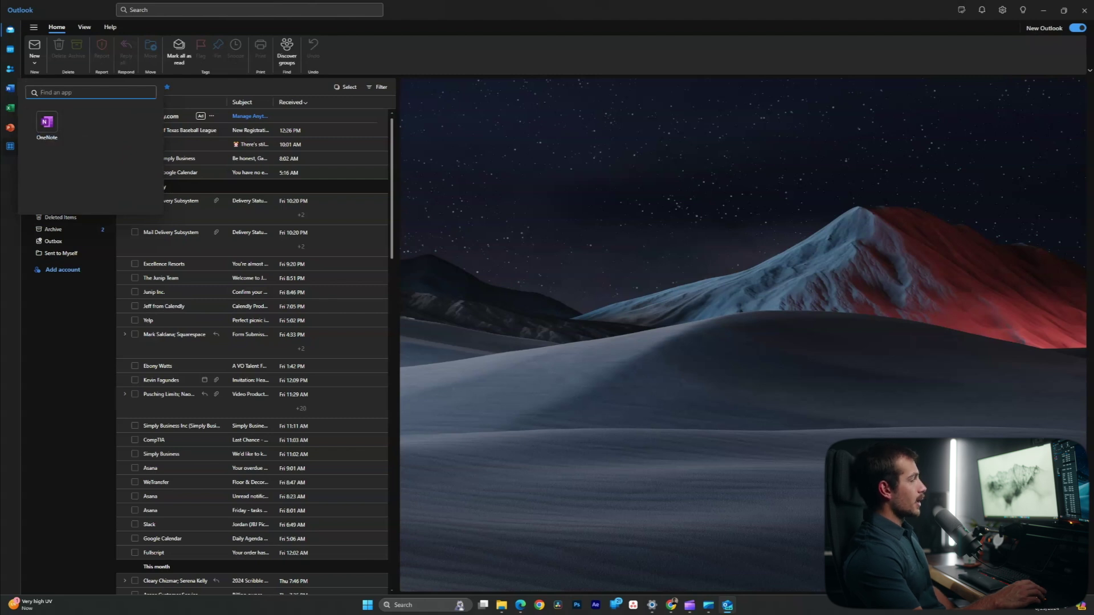
key("Escape")
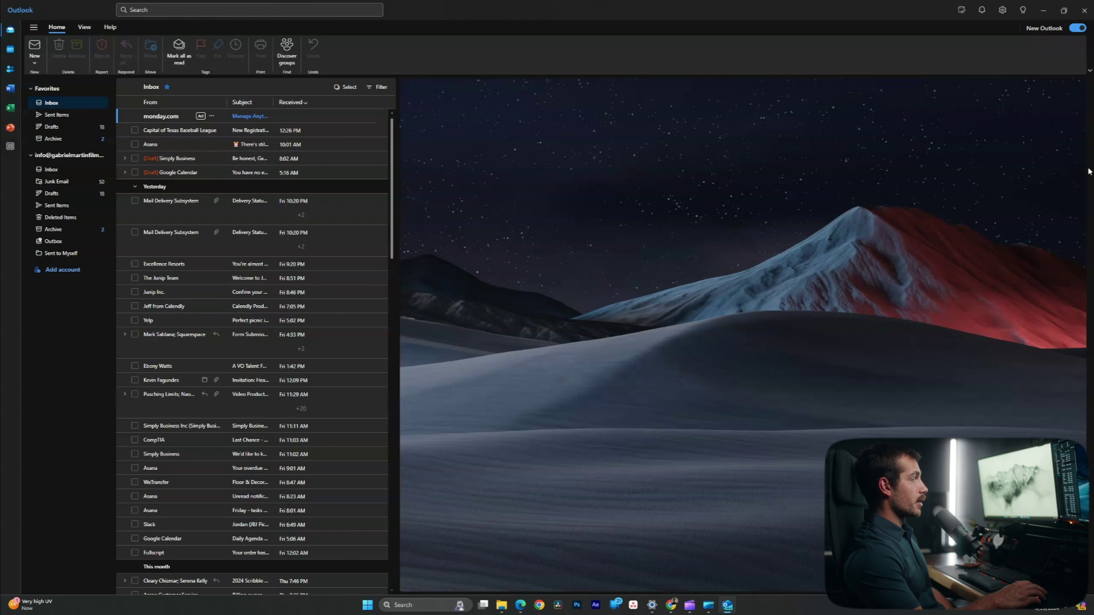
left_click(10, 146)
key("Escape")
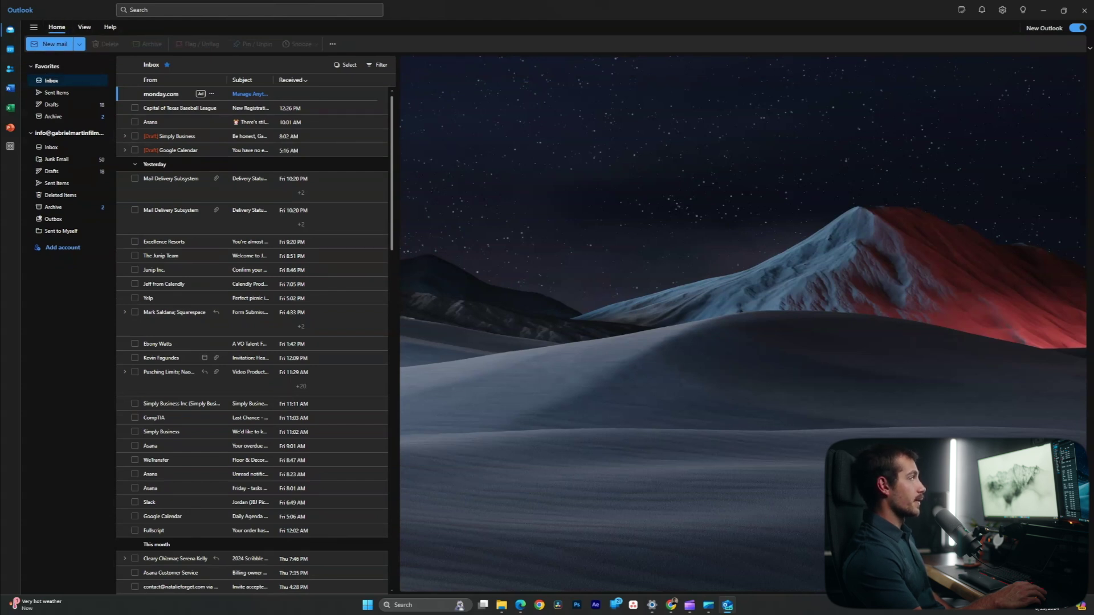
Browse the View ribbon options and return to the Home mail actions.
left_click(84, 27)
left_click(110, 27)
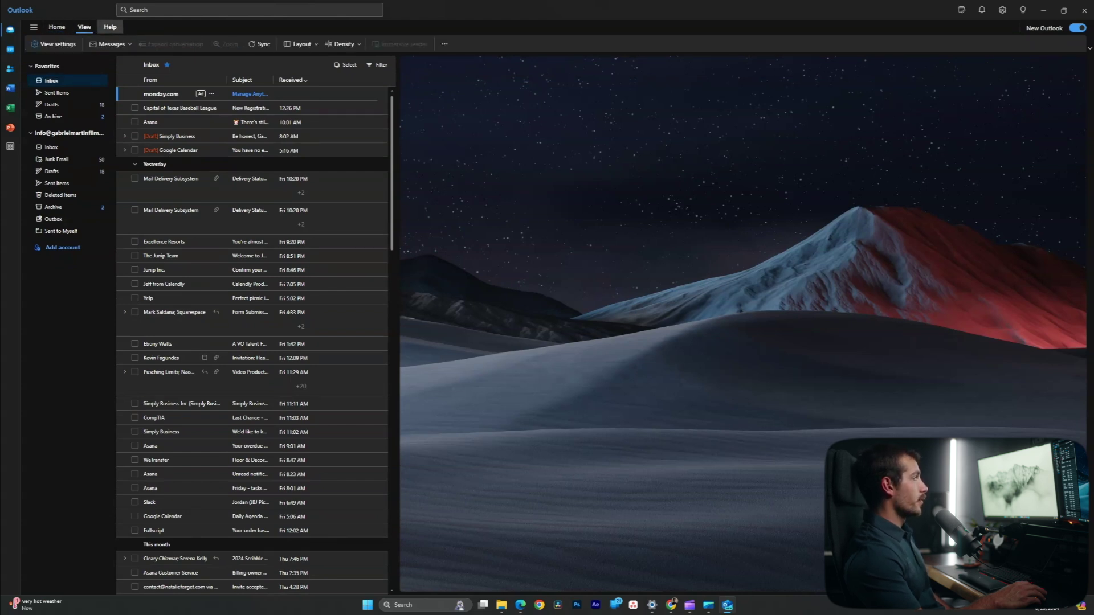
left_click(84, 27)
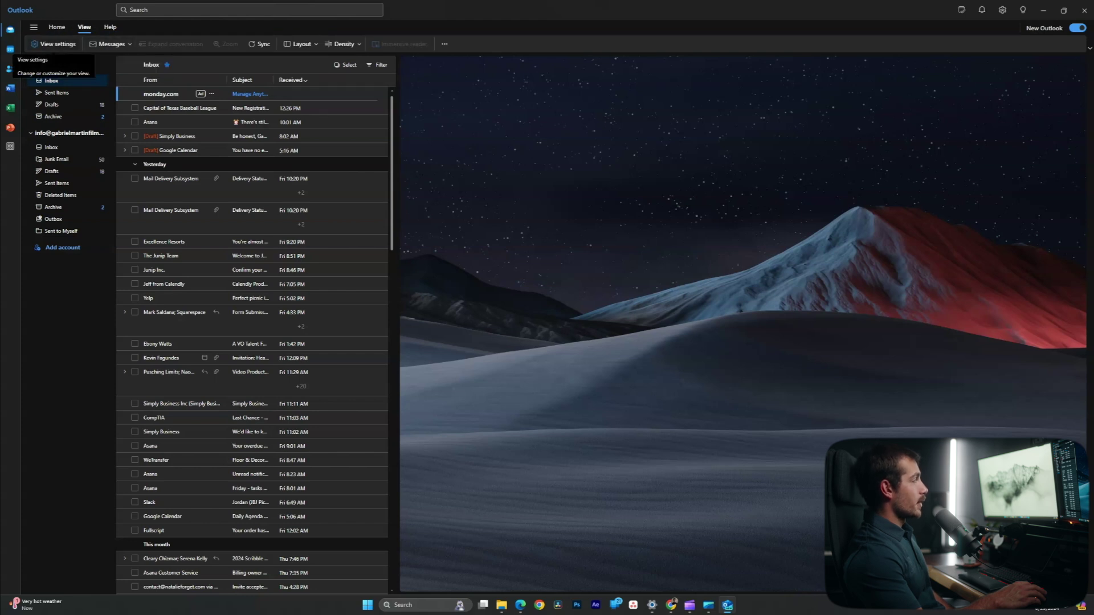
left_click(57, 27)
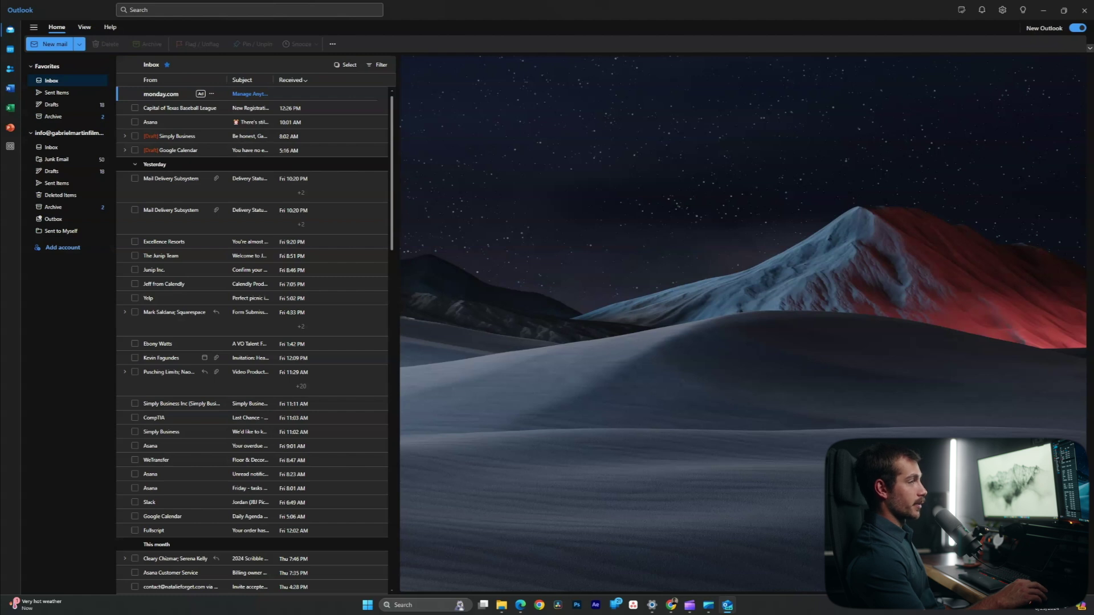
Switch the ribbon layout to Classic ribbon and open the Asana email.
left_click(1089, 48)
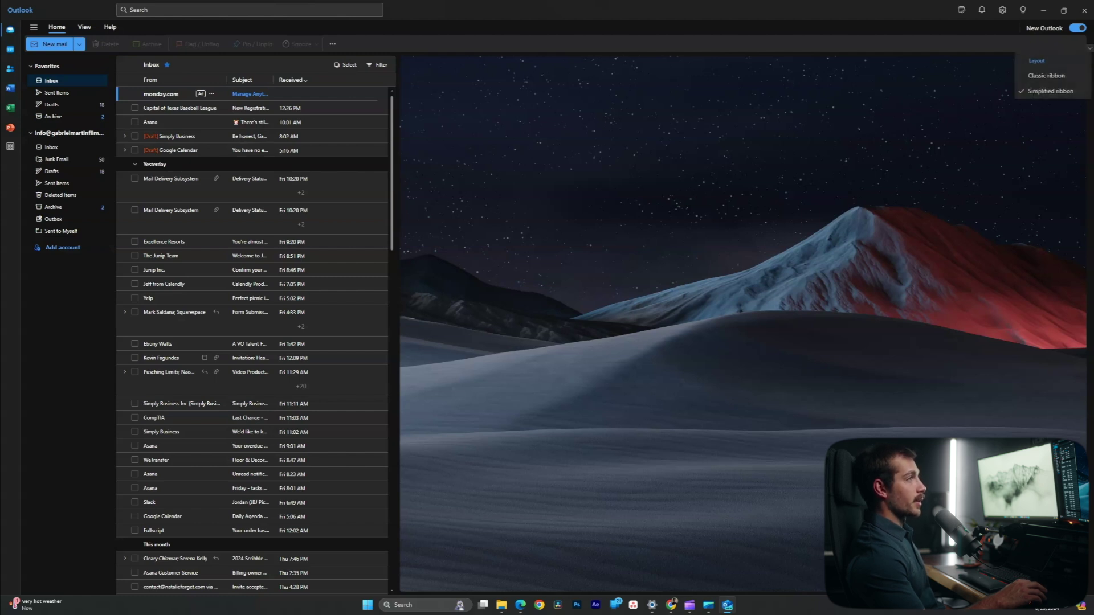
left_click(1045, 76)
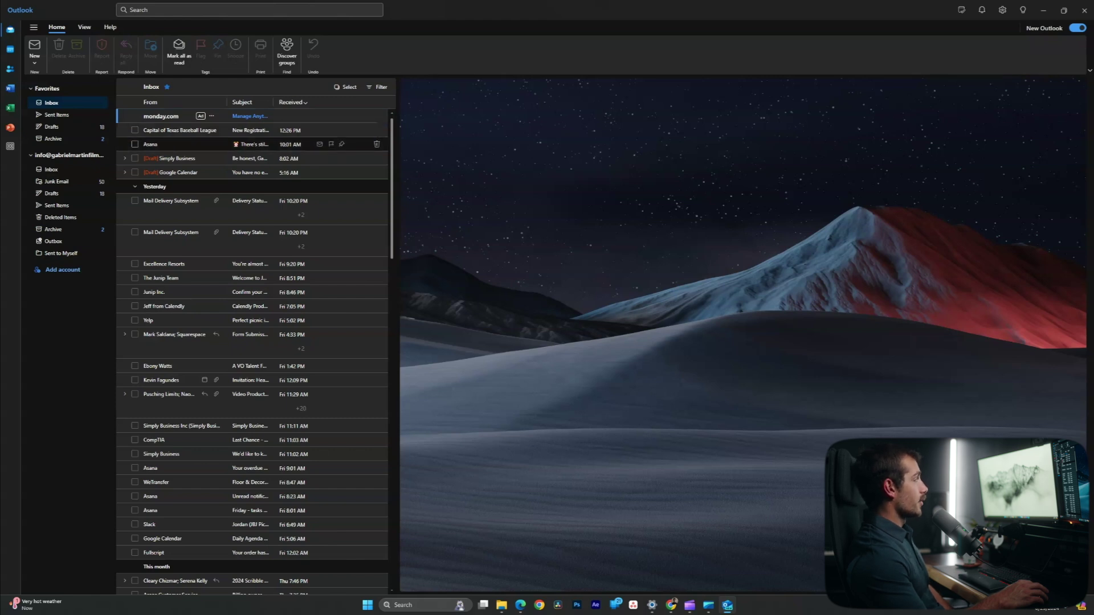
left_click(135, 144)
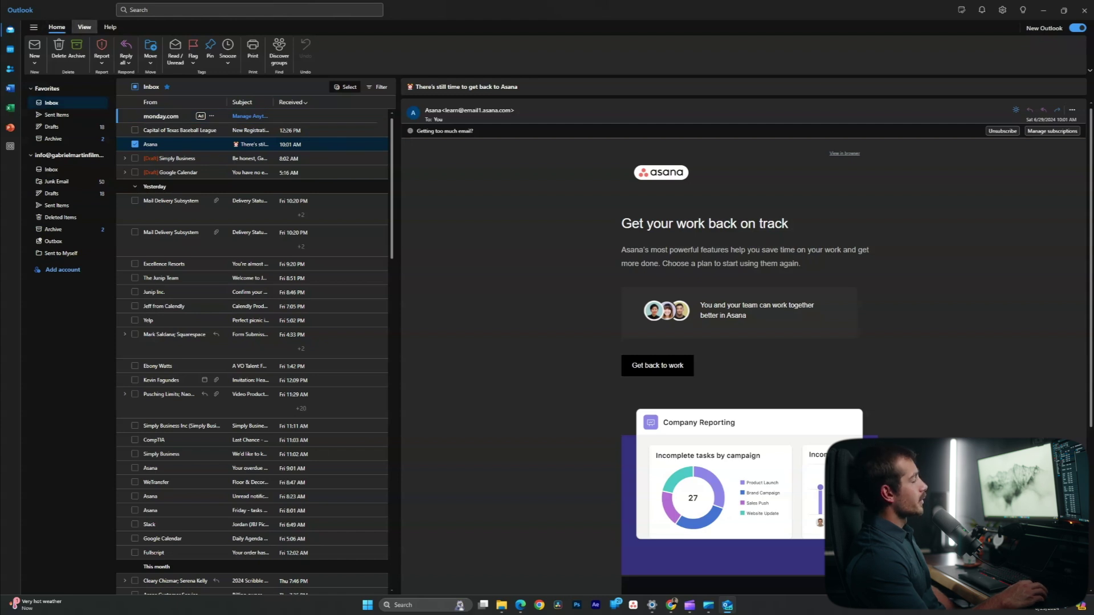
Open the View ribbon options to reach the Layout settings.
left_click(84, 27)
left_click(35, 51)
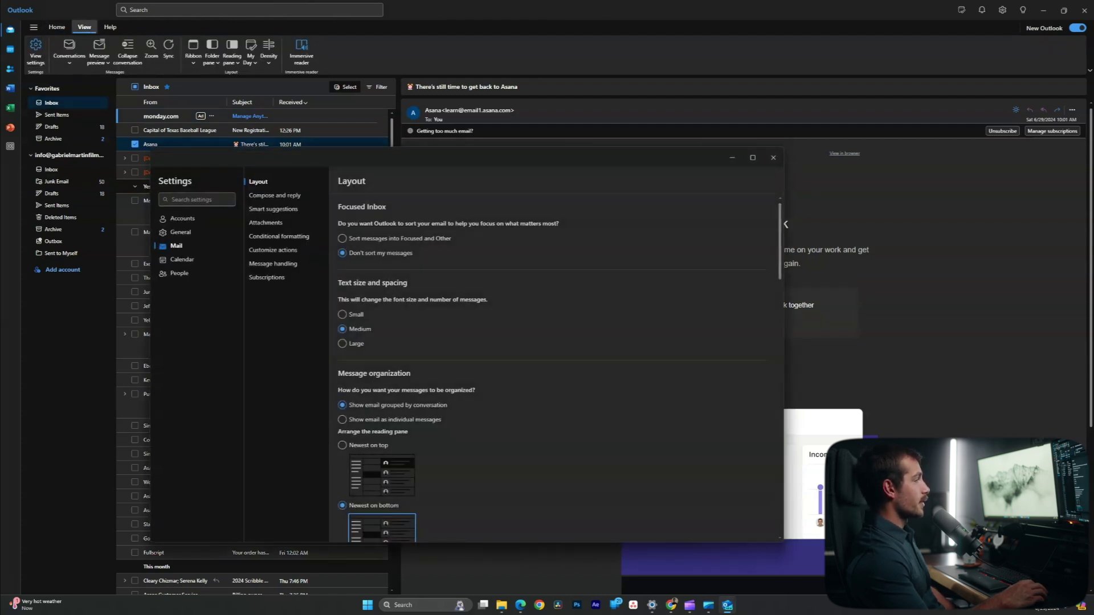
scroll(598, 365, "down", 10)
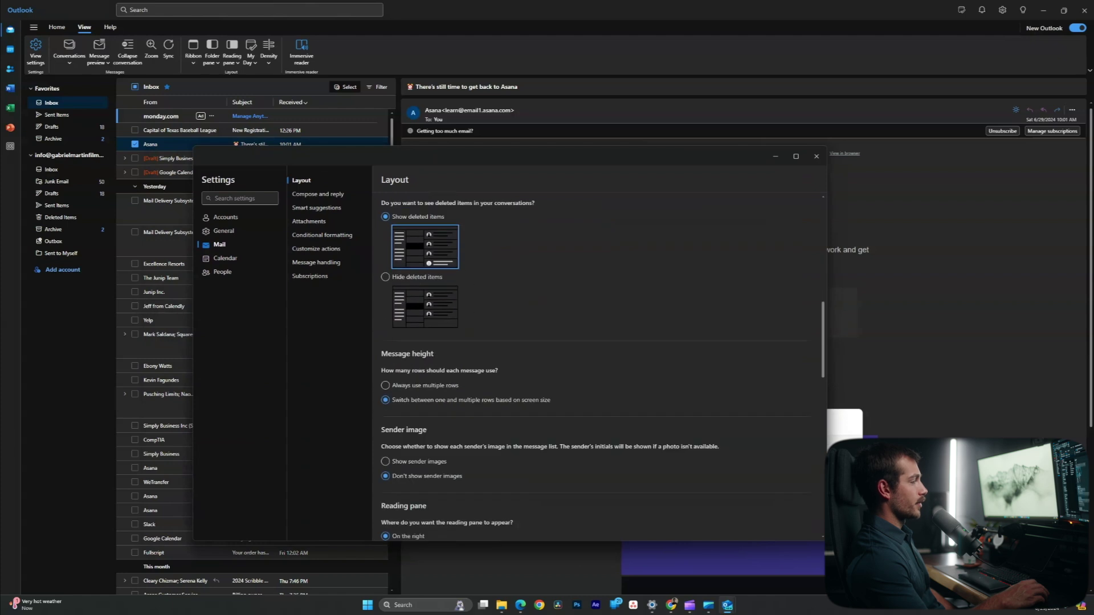
scroll(598, 364, "down", 5)
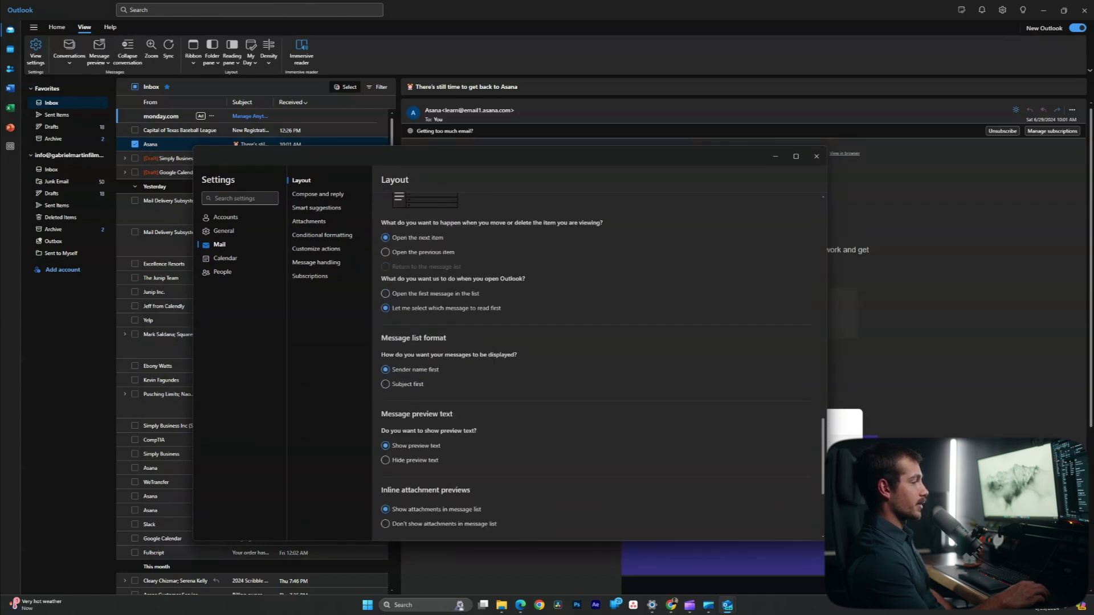
scroll(598, 364, "up", 10)
scroll(598, 364, "up", 5)
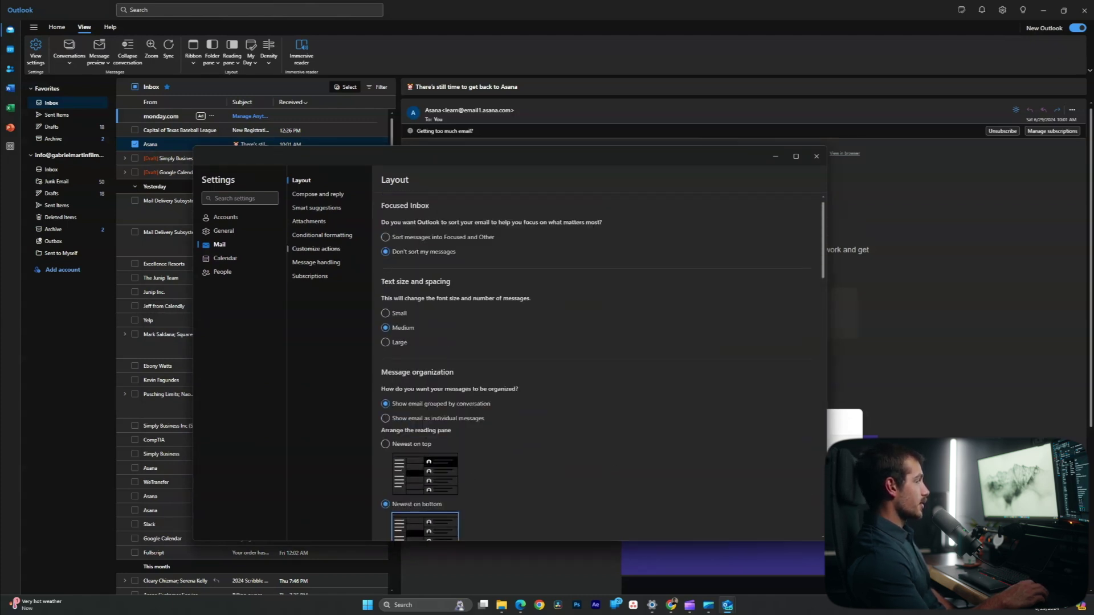
left_click(317, 194)
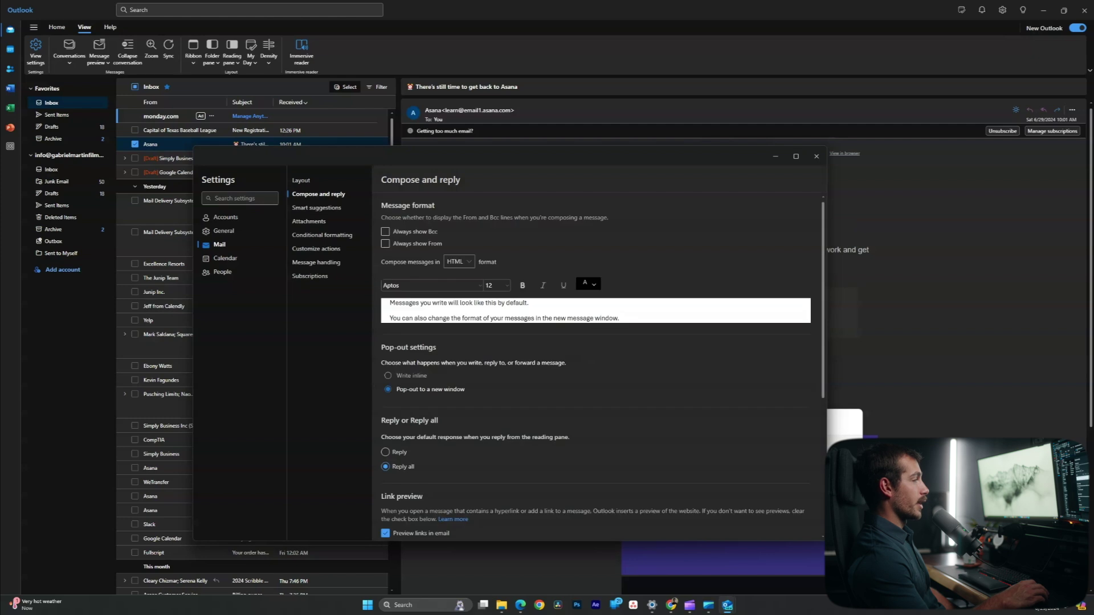
left_click_drag(513, 156, 729, 98)
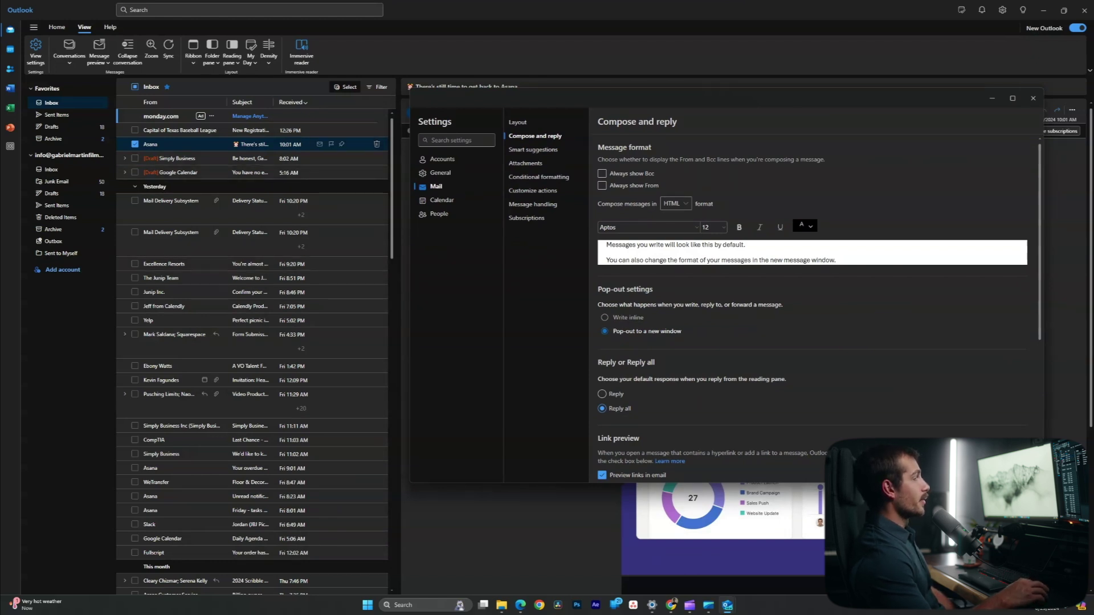
key("Escape")
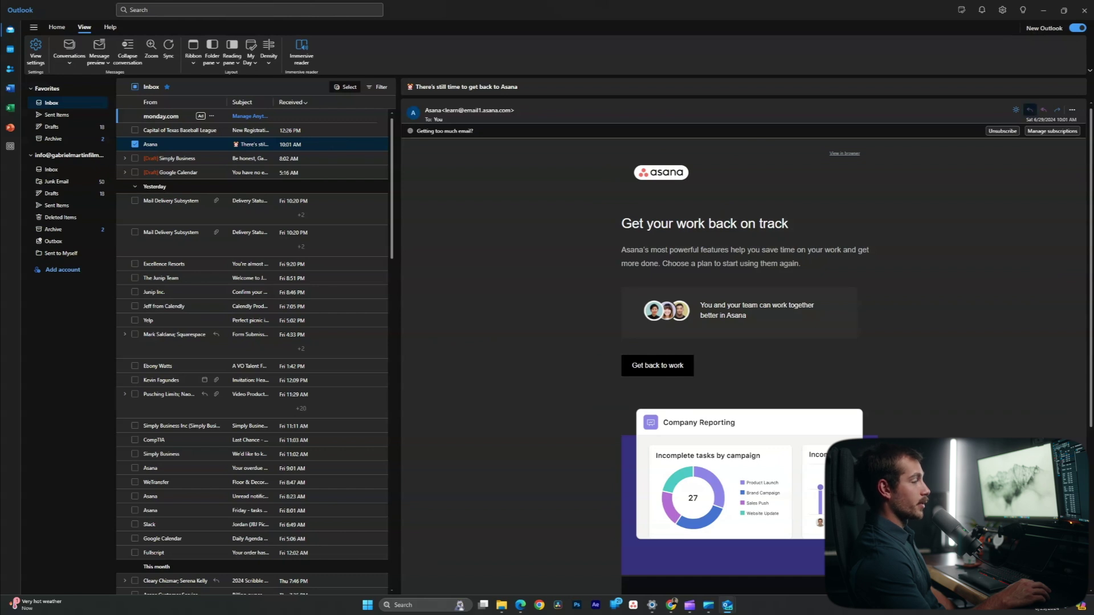
Open a pop-out reply to the Asana email, then close it.
left_click(1029, 110)
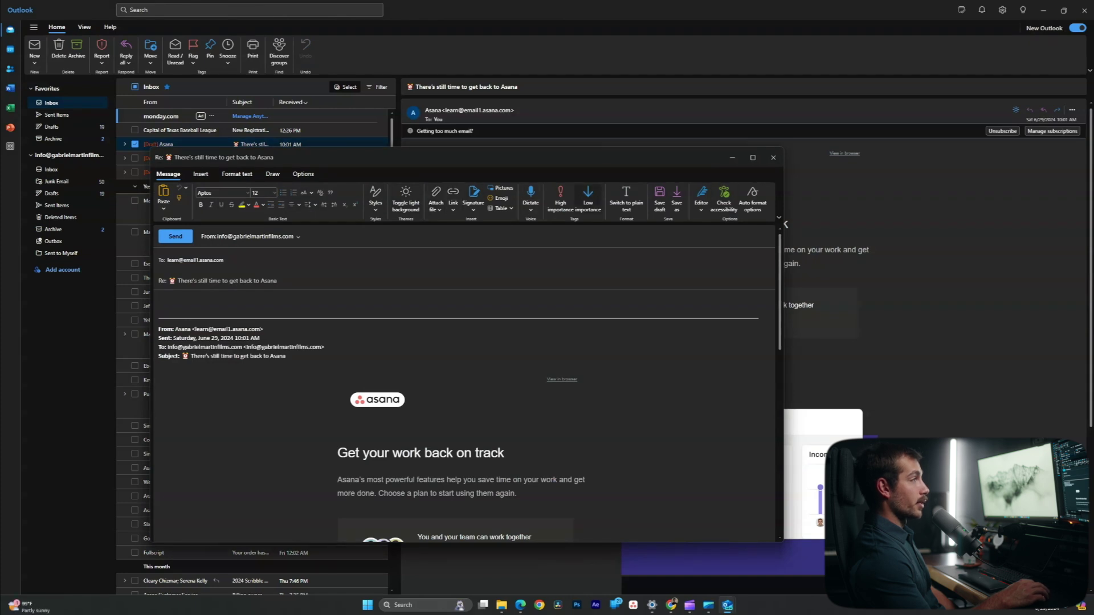
left_click(773, 157)
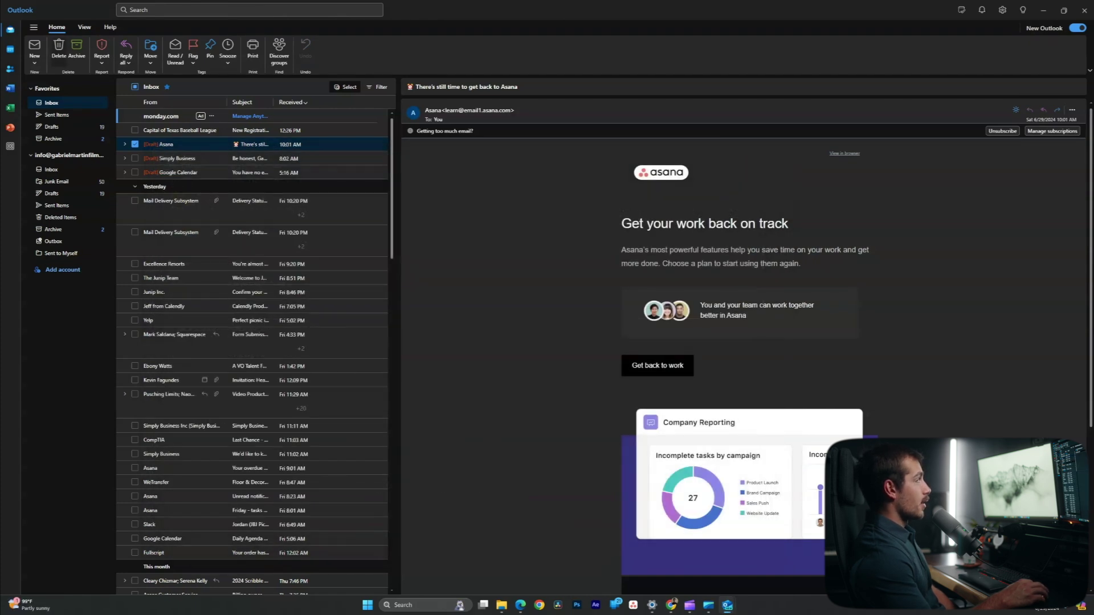
left_click(85, 26)
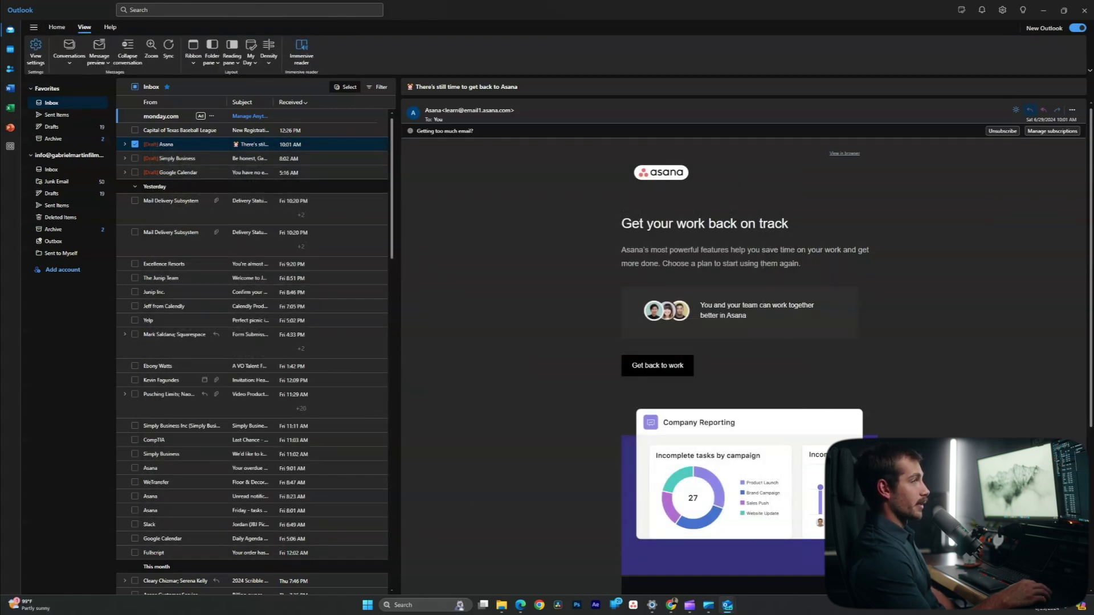
Start a second reply with Ctrl+R, then discard the draft and confirm OK.
key("ctrl+r")
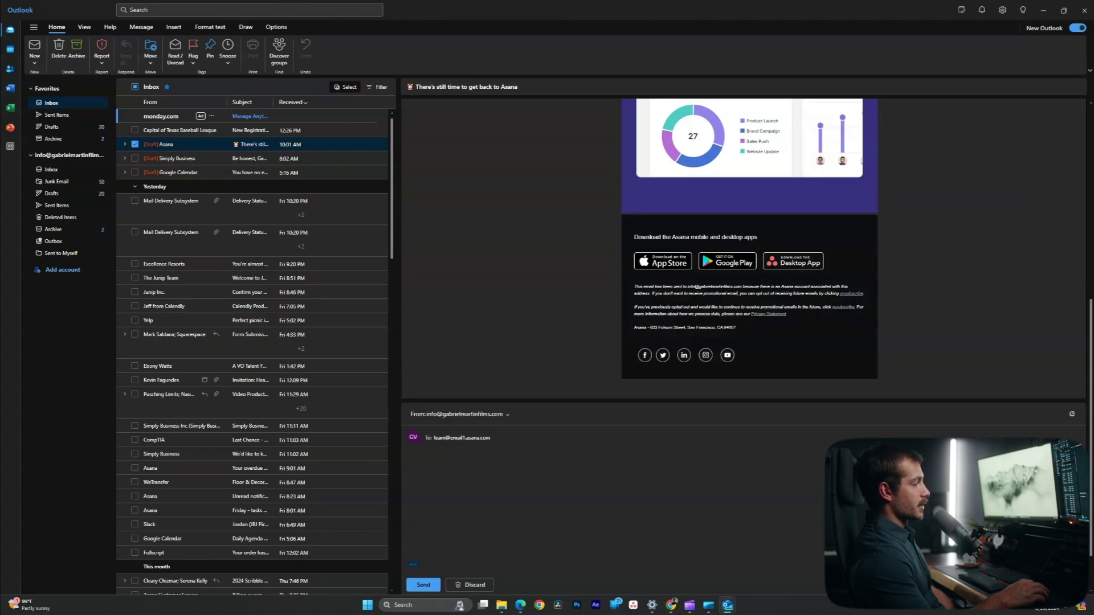
scroll(741, 330, "down", 5)
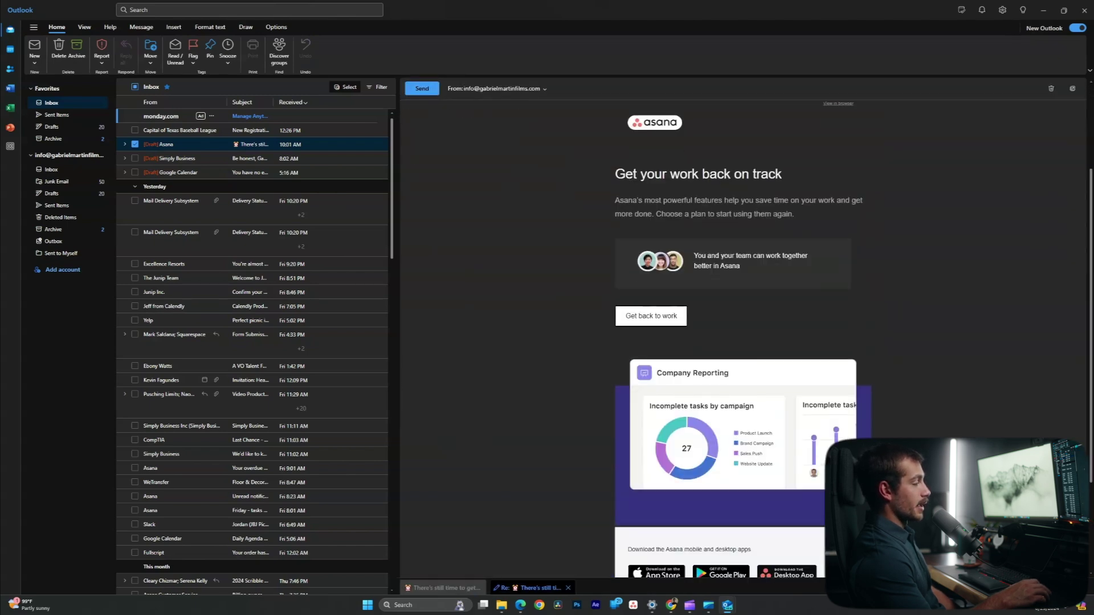
scroll(740, 330, "up", 5)
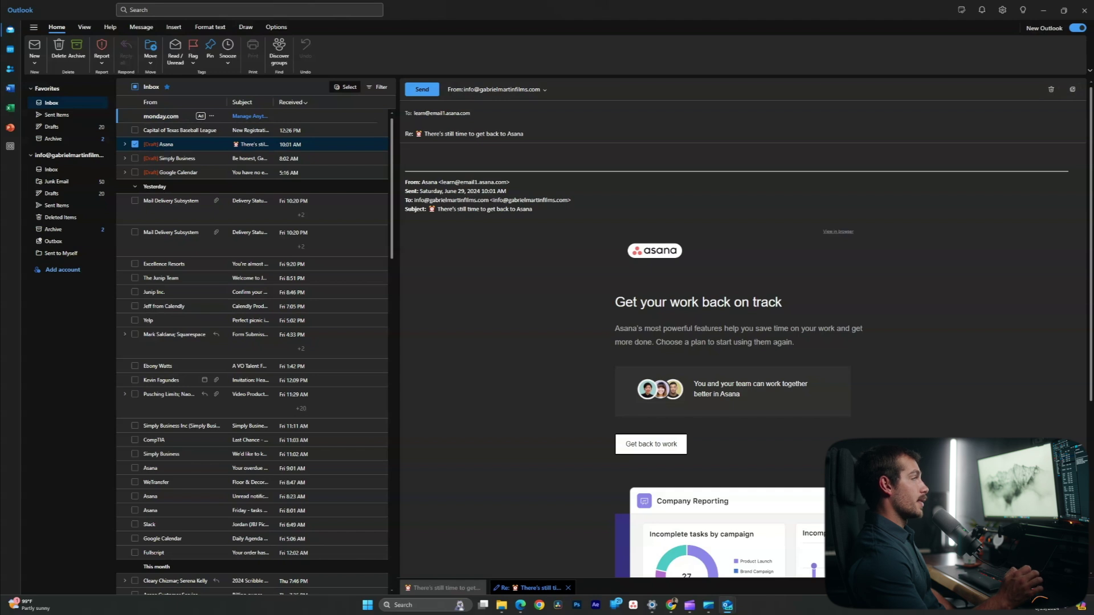
left_click(1051, 89)
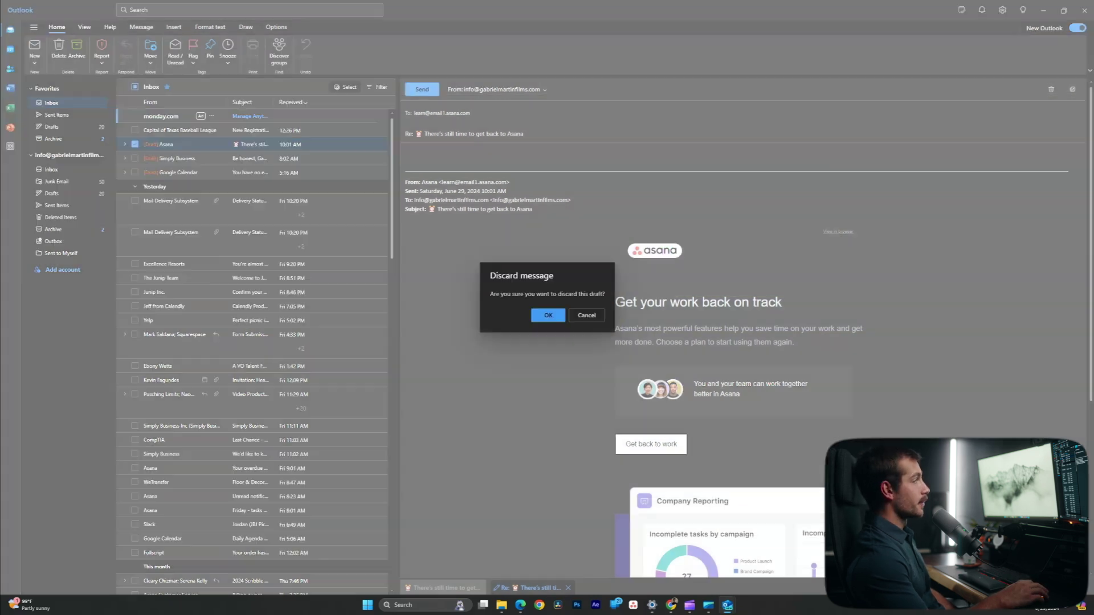
left_click(546, 313)
left_click(84, 27)
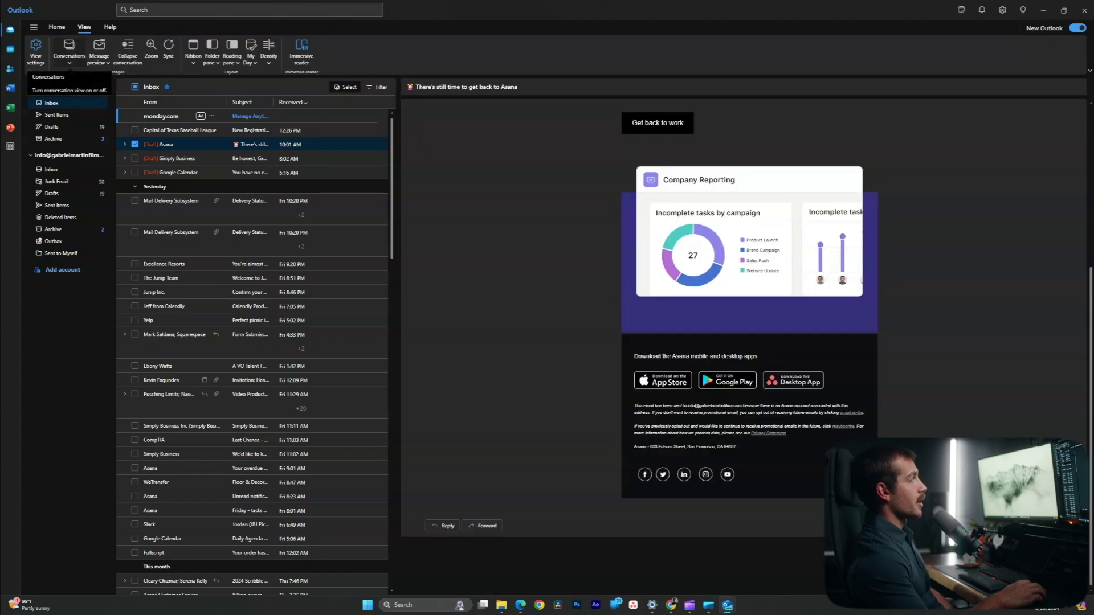
Set Conversations to show each message separately instead of grouped.
left_click(69, 51)
left_click(136, 86)
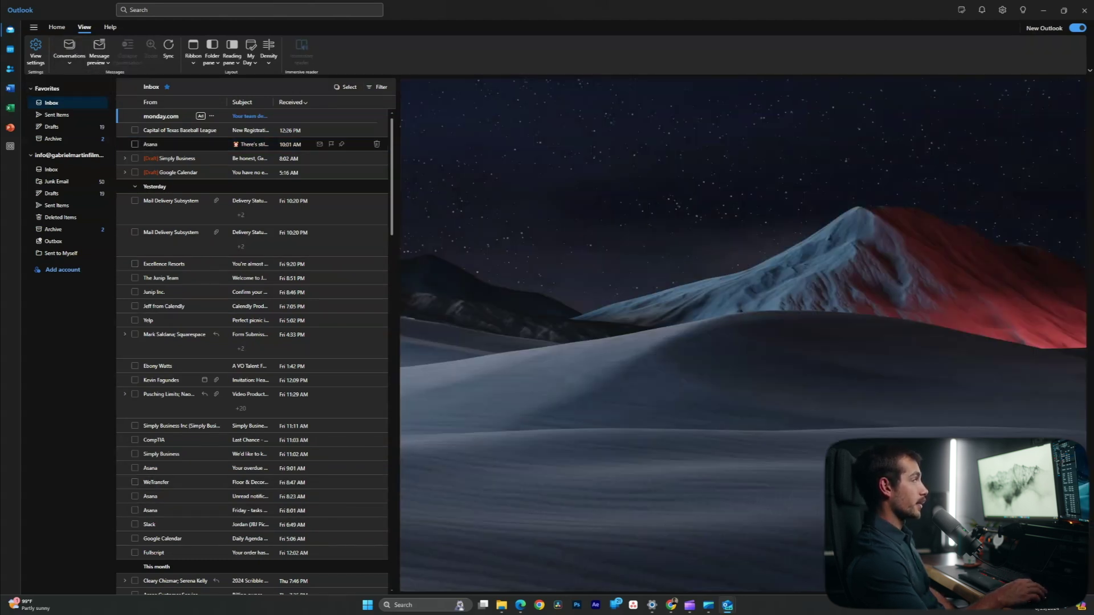
left_click(70, 50)
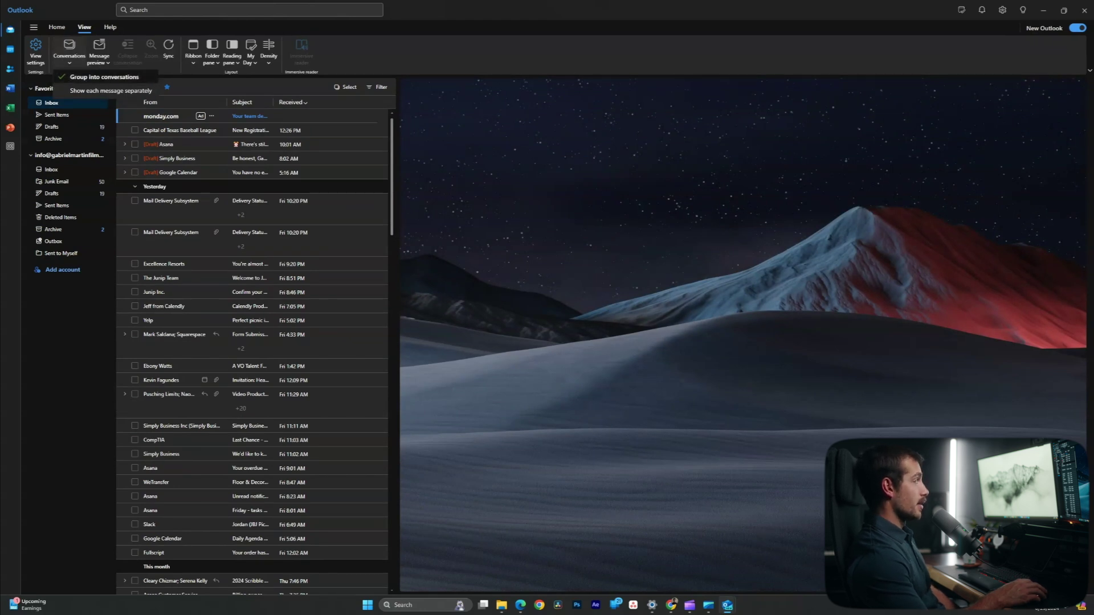
left_click(111, 91)
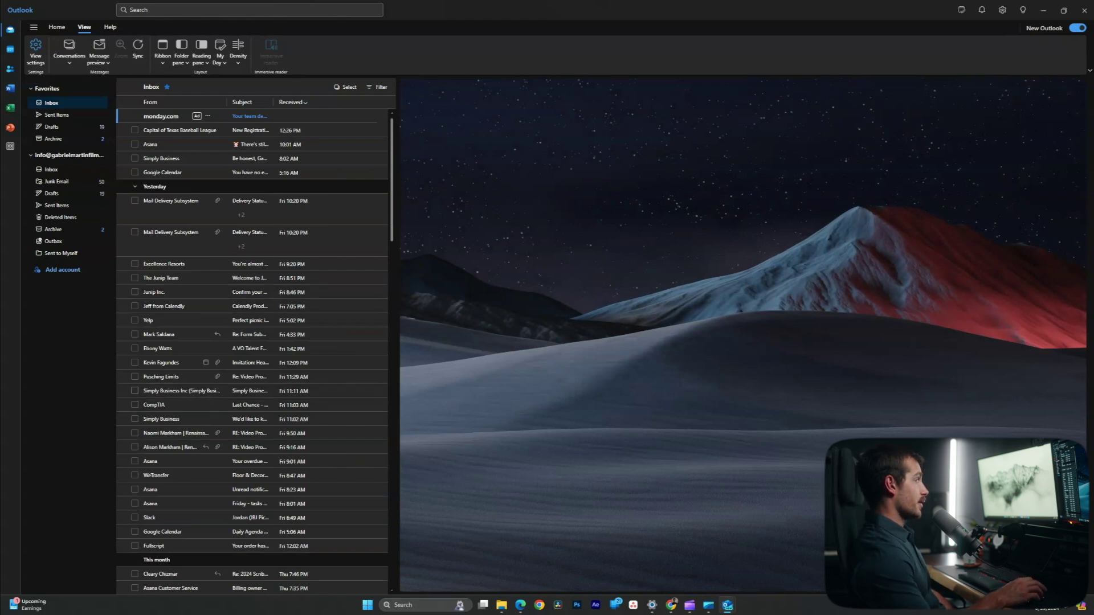
left_click(69, 50)
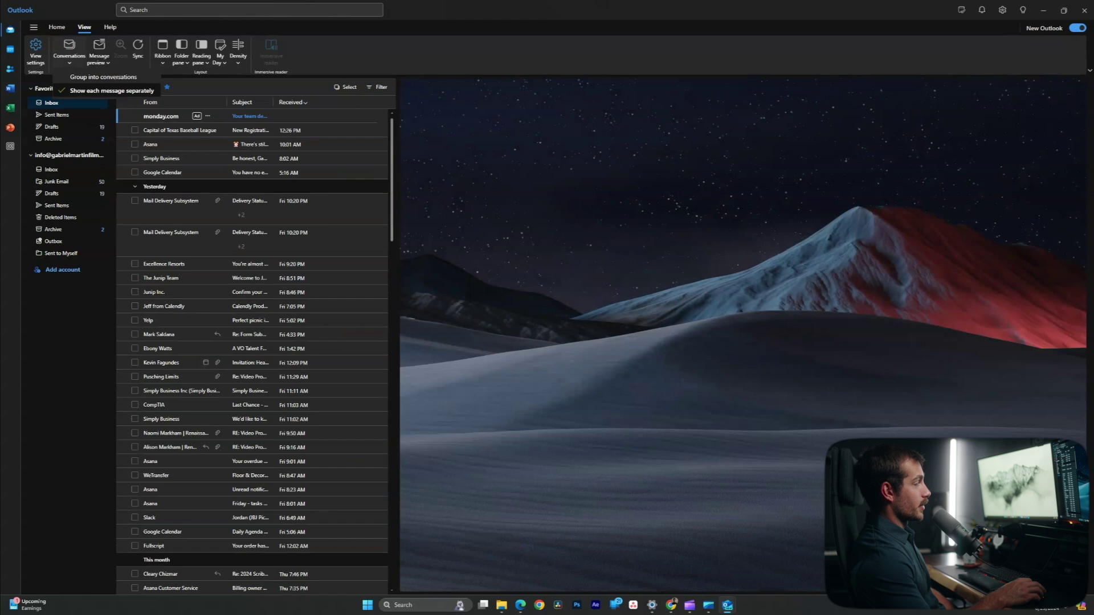
left_click(69, 50)
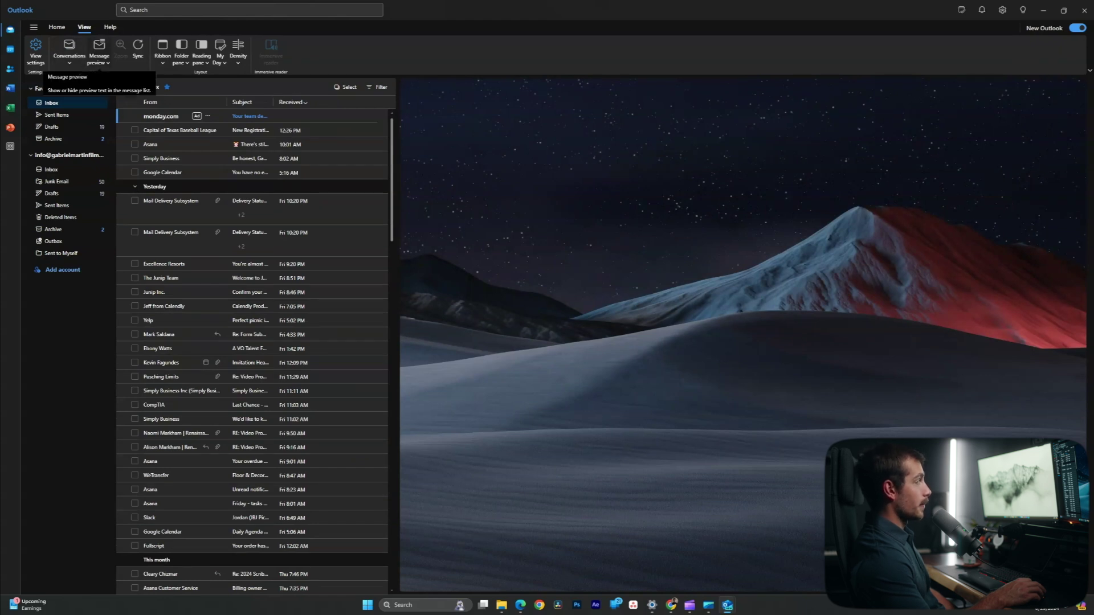
Try Compact message list density, then settle on Roomy.
left_click(238, 56)
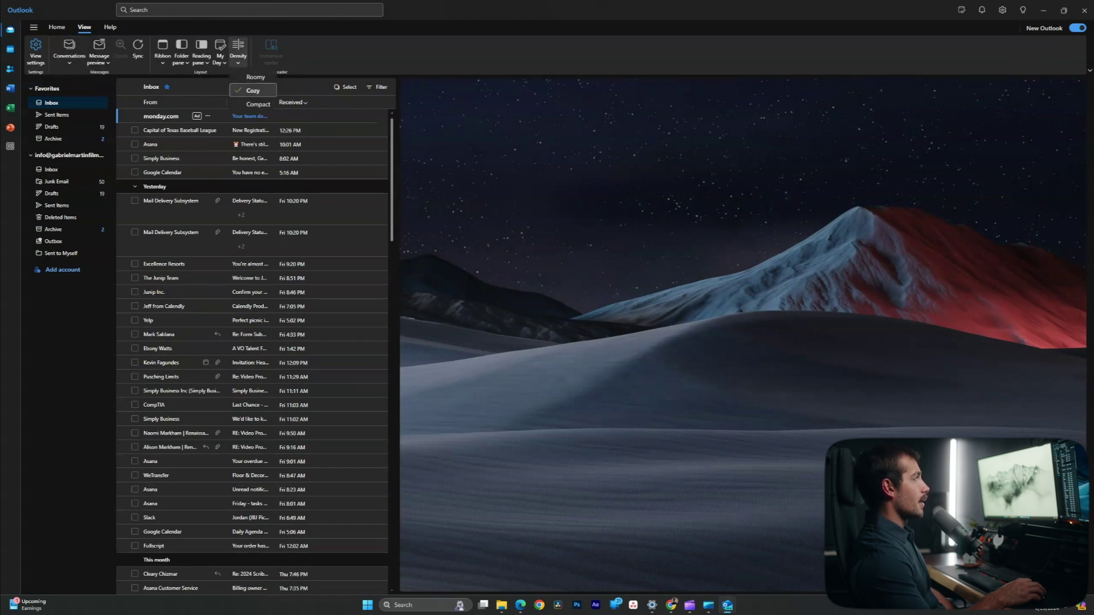
left_click(252, 90)
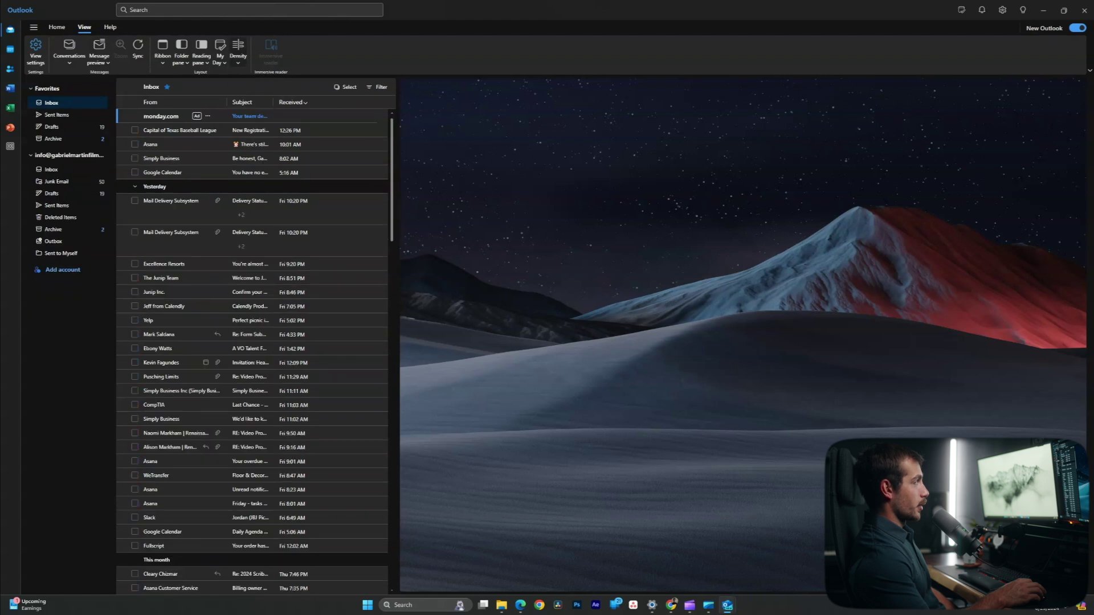
left_click(238, 55)
left_click(253, 103)
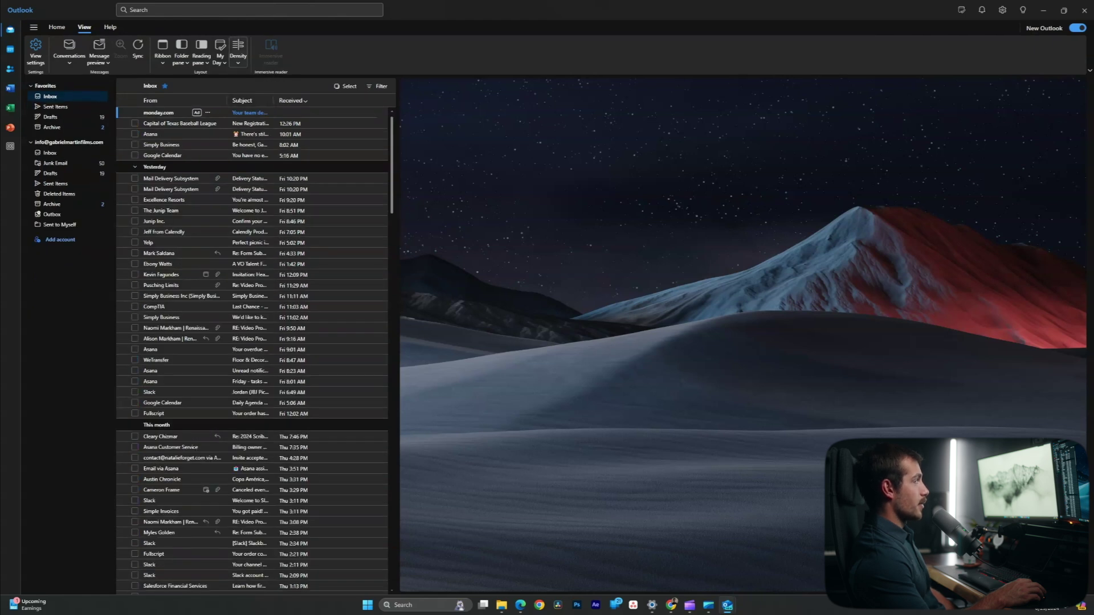
left_click(238, 56)
left_click(252, 78)
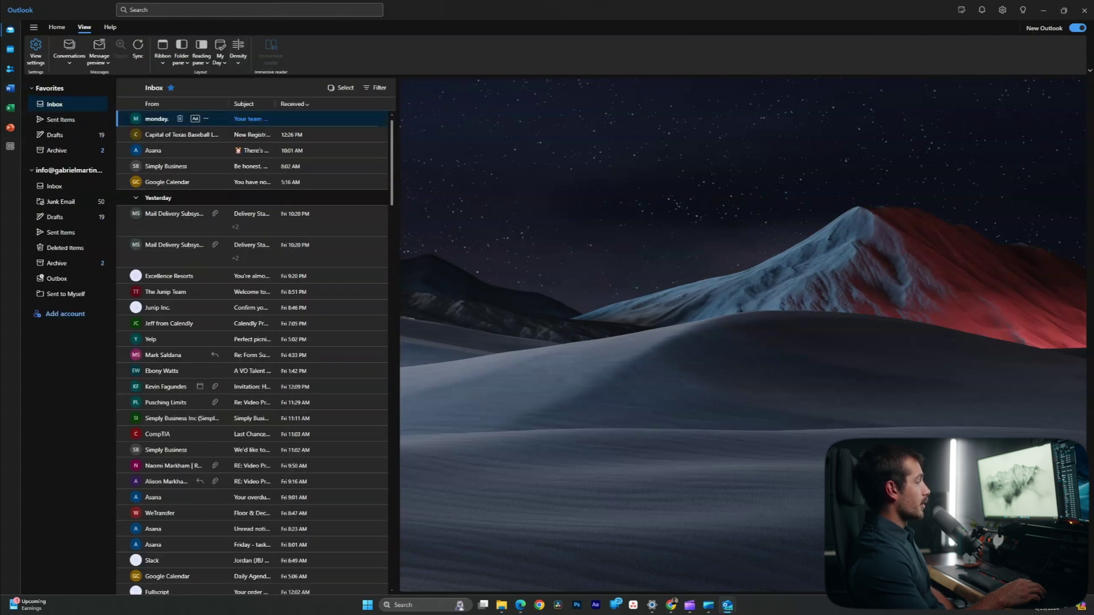
left_click(238, 56)
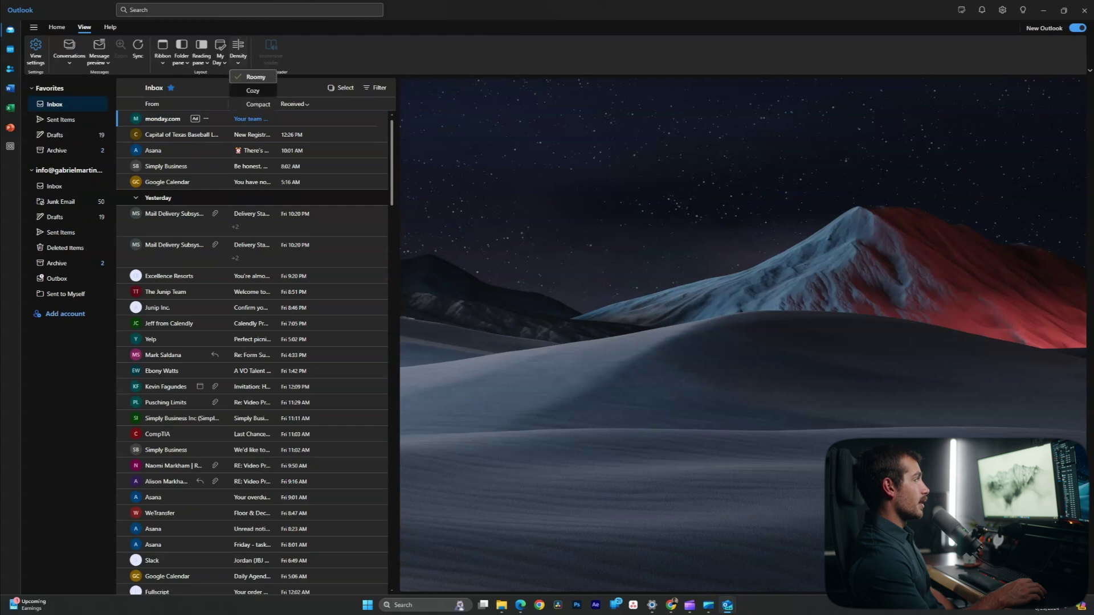
left_click(238, 56)
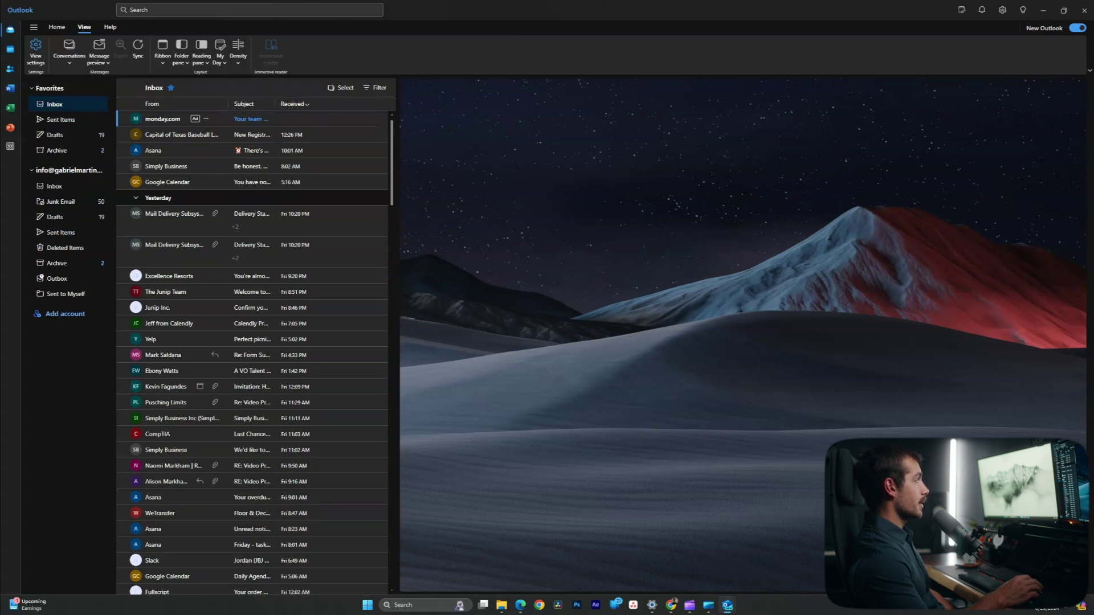
left_click(961, 10)
Browse the General, Calendar and Mail pages of Outlook Settings.
left_click(1002, 10)
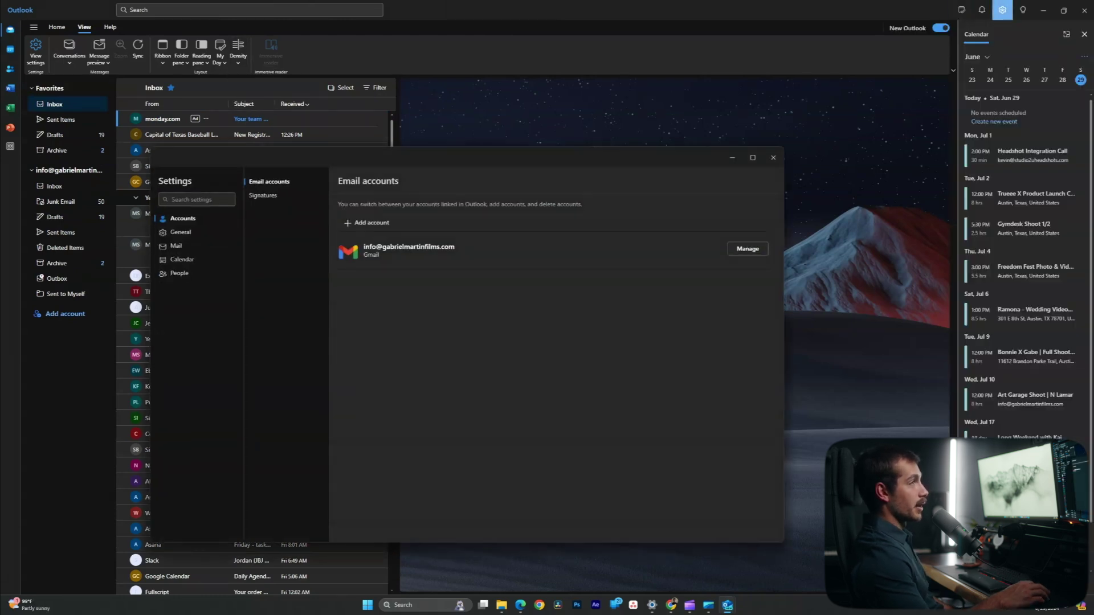
left_click(181, 232)
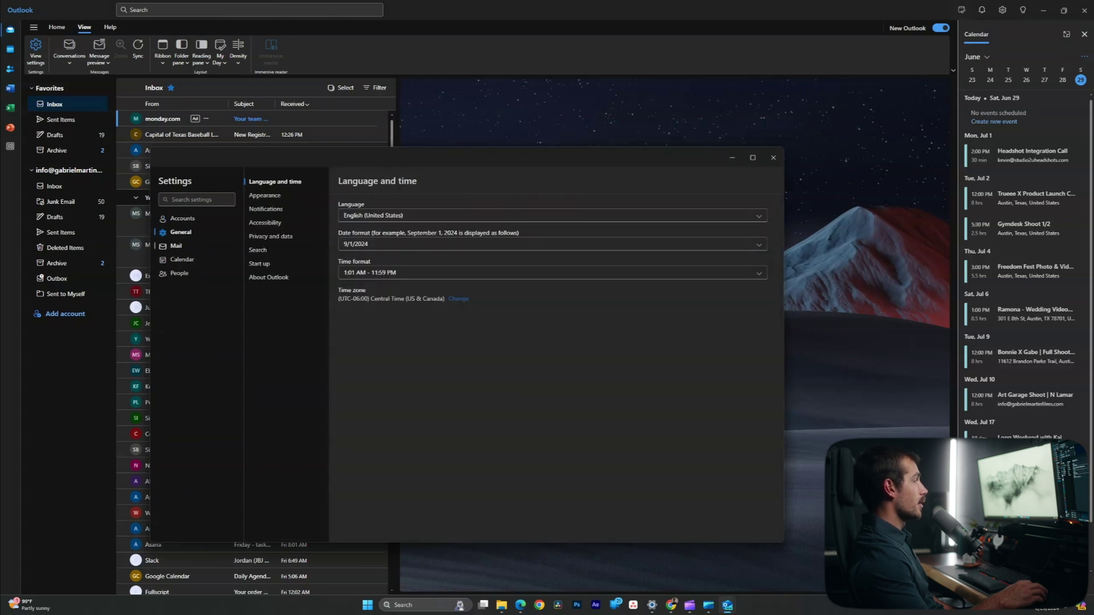
left_click(182, 259)
left_click(176, 245)
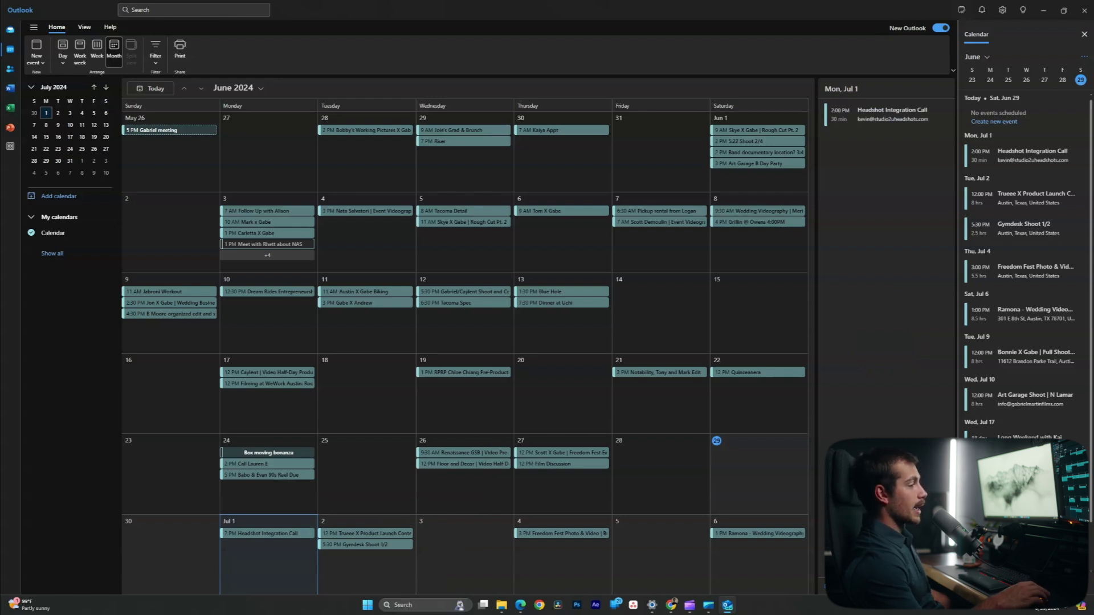
left_click(365, 534)
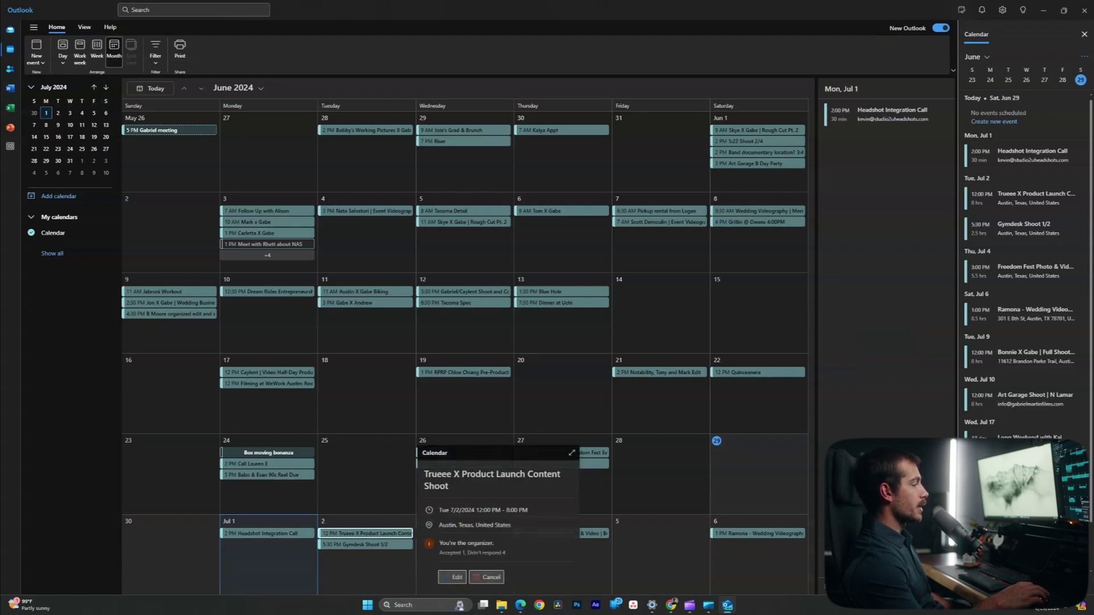
left_click(359, 545)
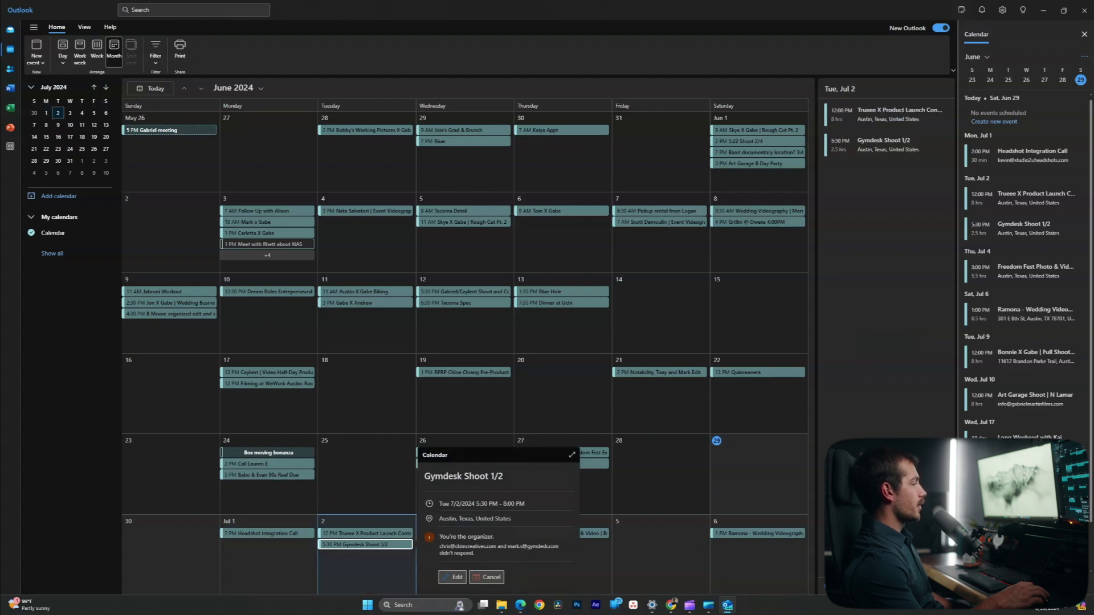
left_click(365, 534)
left_click(452, 577)
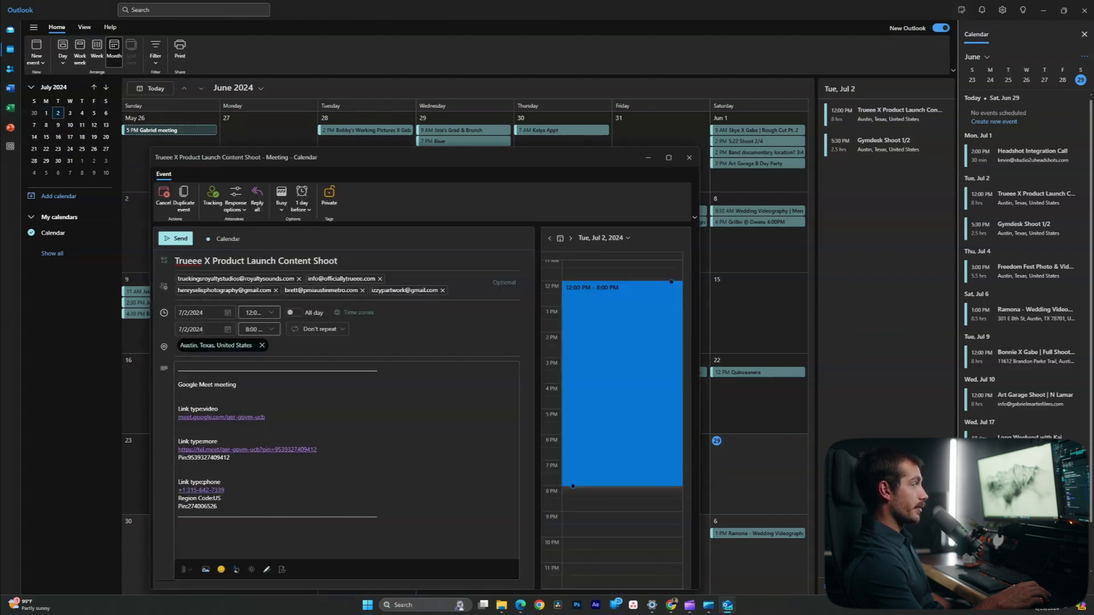
left_click(689, 157)
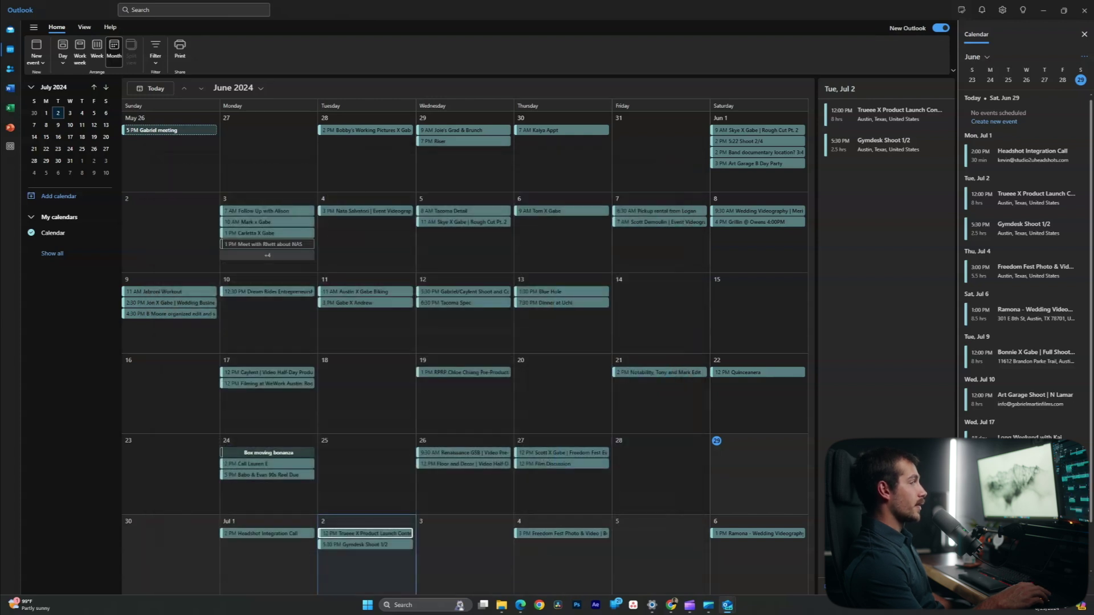
key("Return")
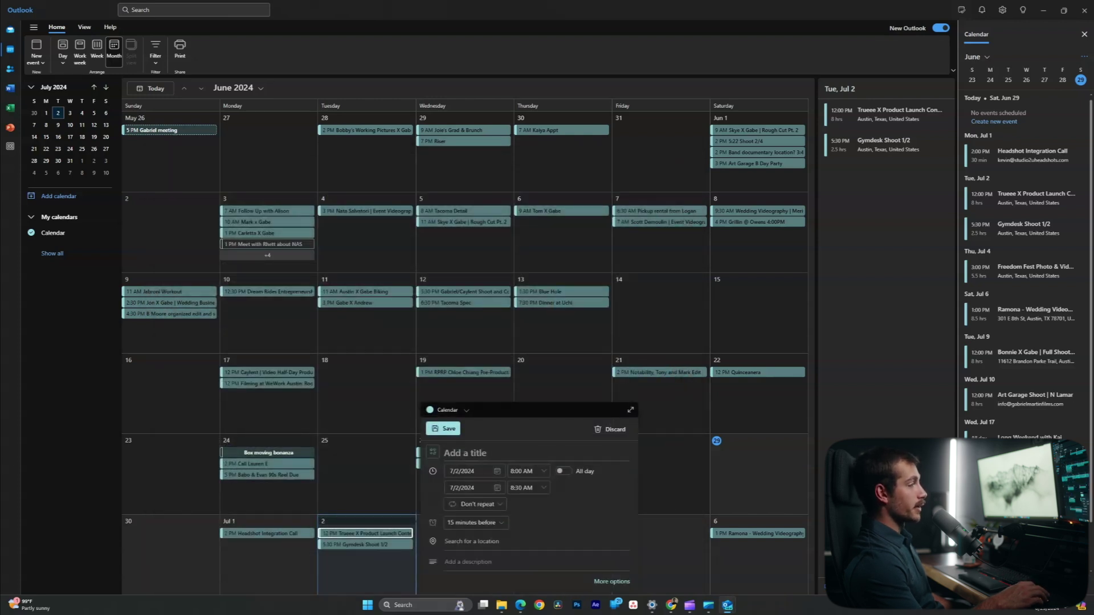
left_click(660, 555)
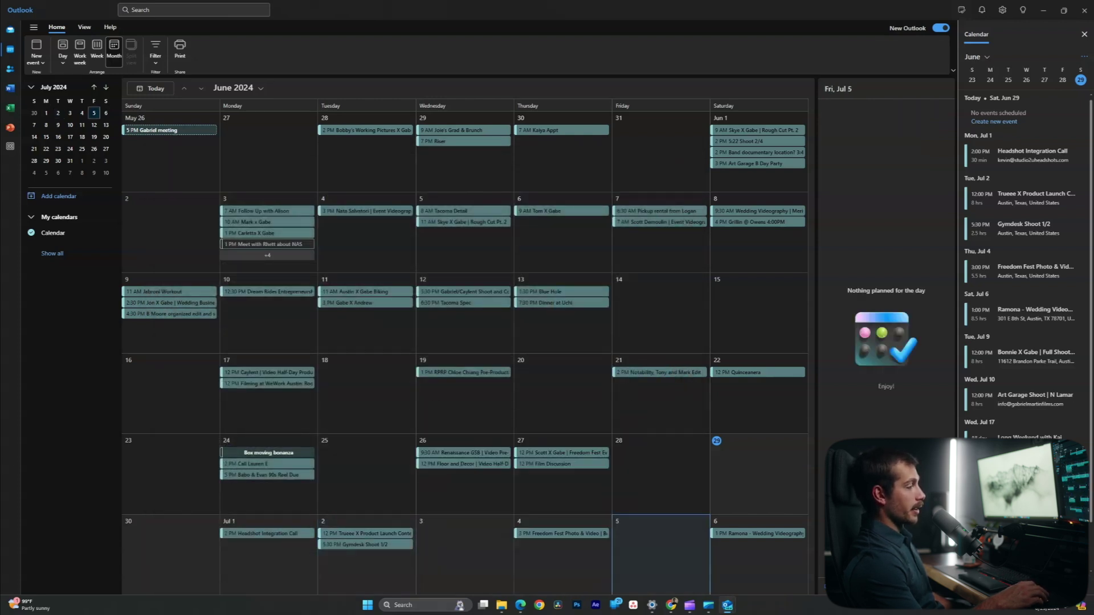
left_click(563, 555)
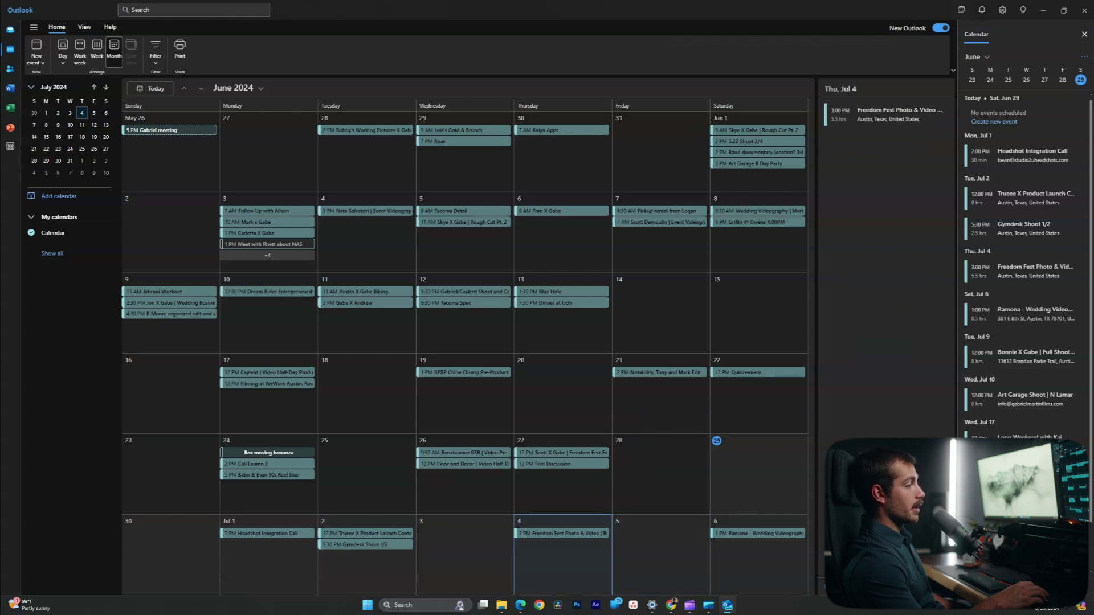
left_click(561, 534)
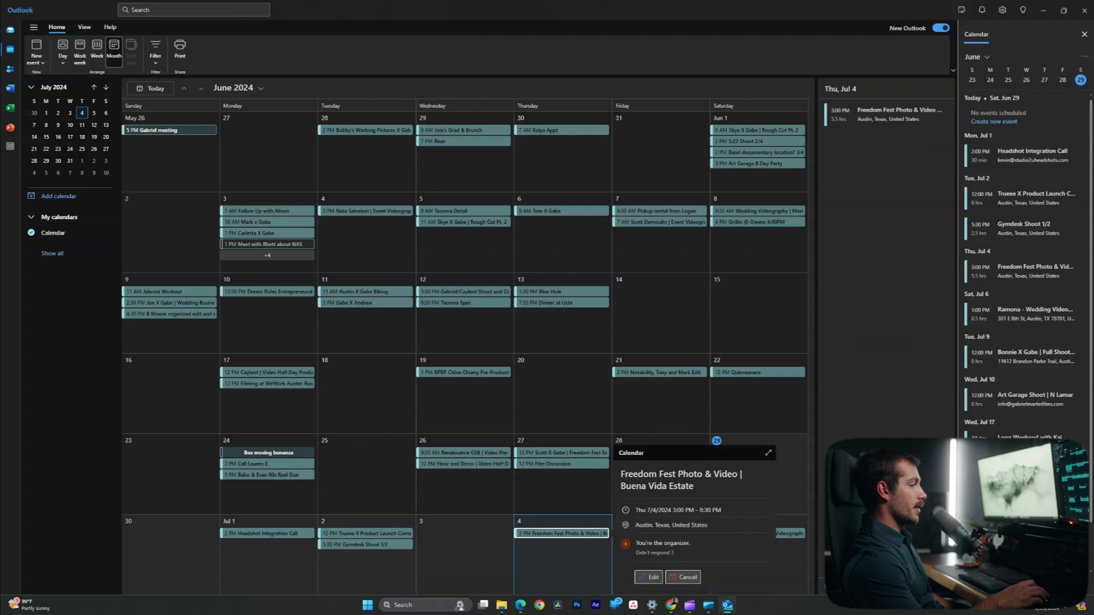
key("Escape")
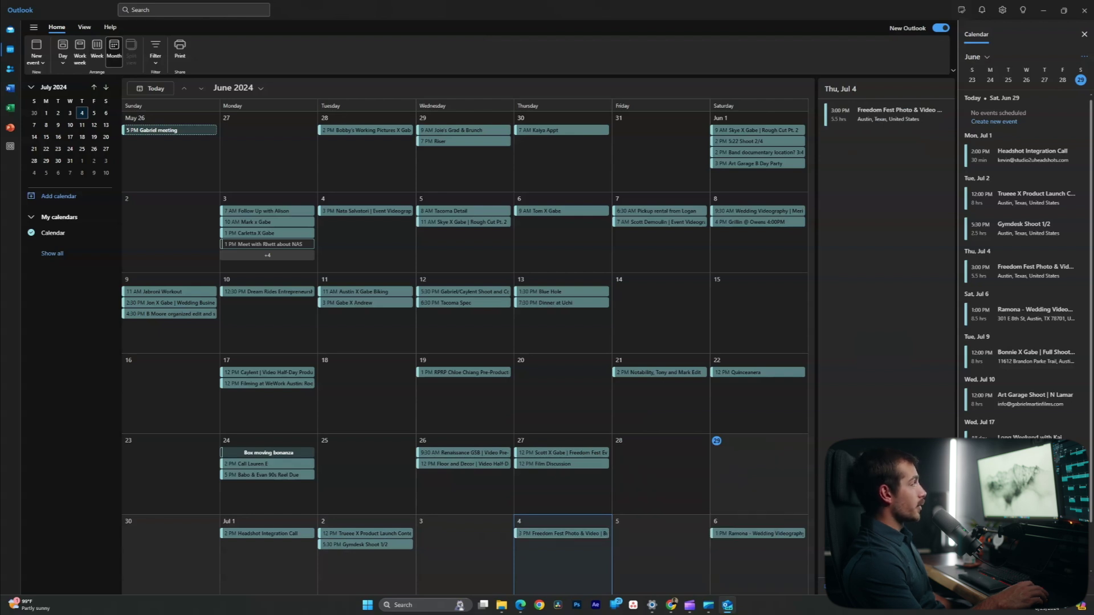
Create a new event for Jul 4, 2024, 8:00–8:30 AM, ready to enter a location.
left_click(35, 62)
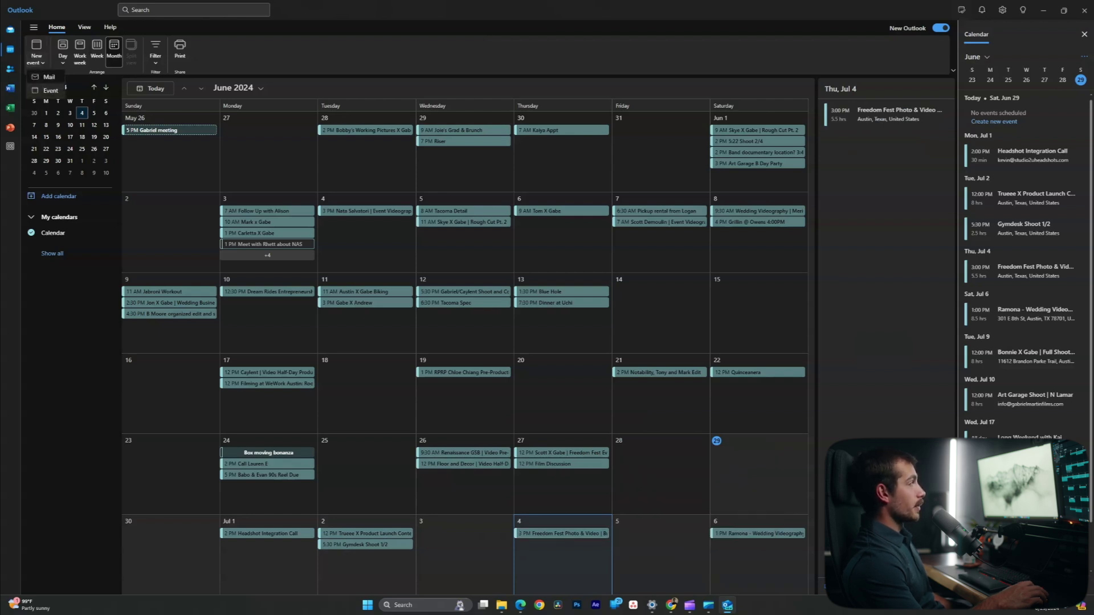
left_click(50, 90)
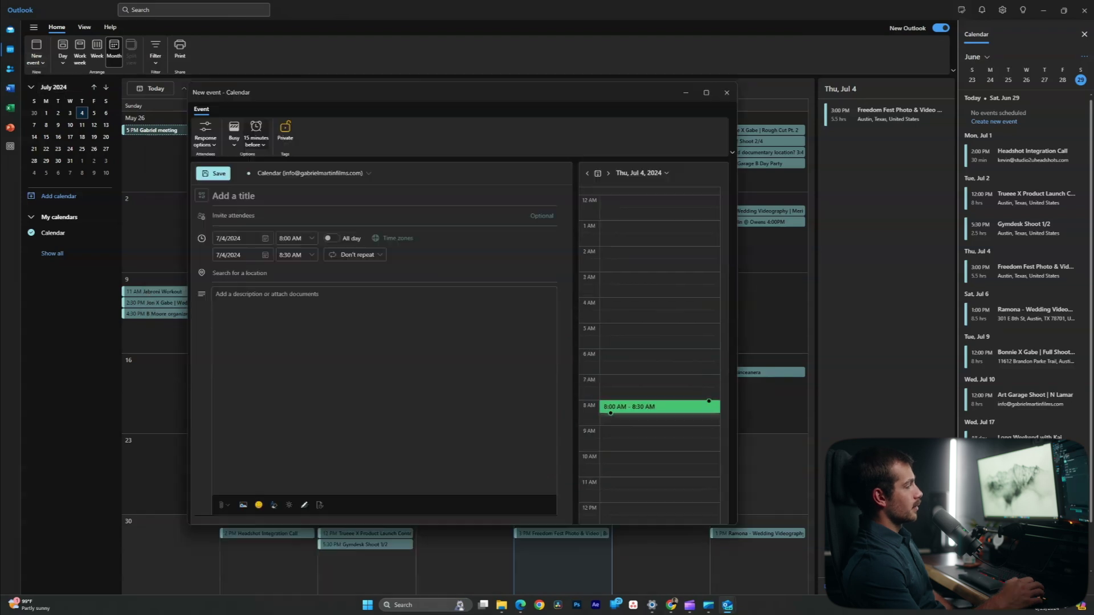
left_click(240, 273)
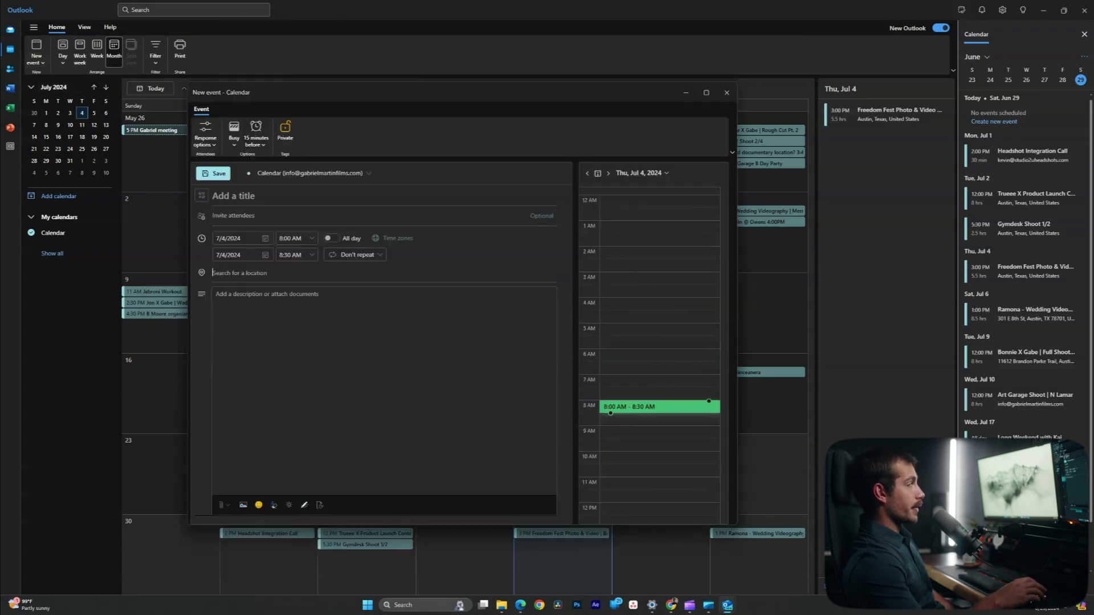